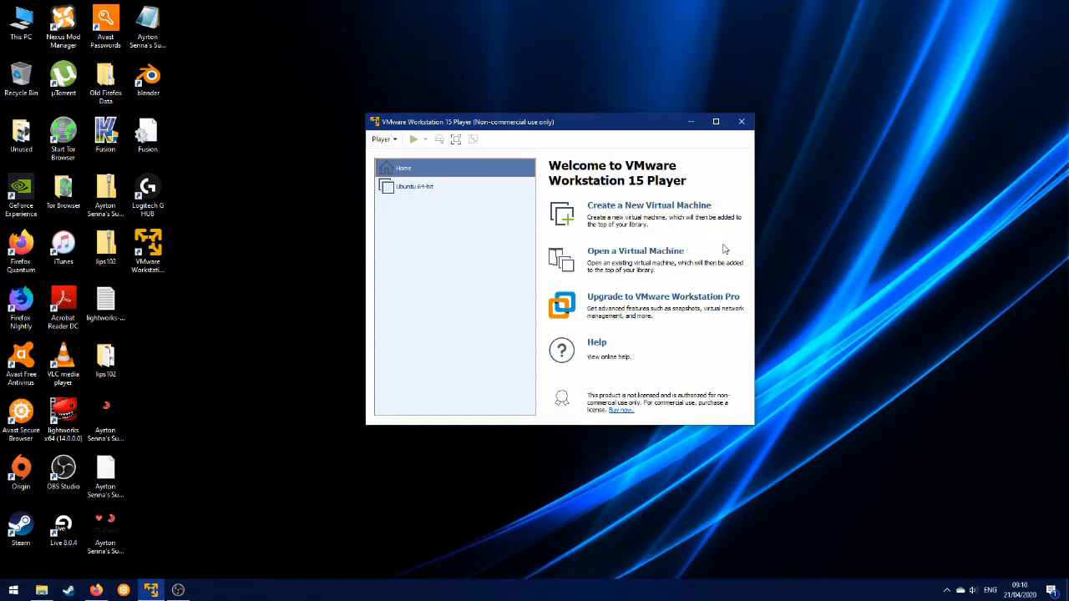
Start creating a new virtual machine from the installer disc image linuxmint-19.3-cinnamon-64bit.iso in the Linux folder.
click(692, 211)
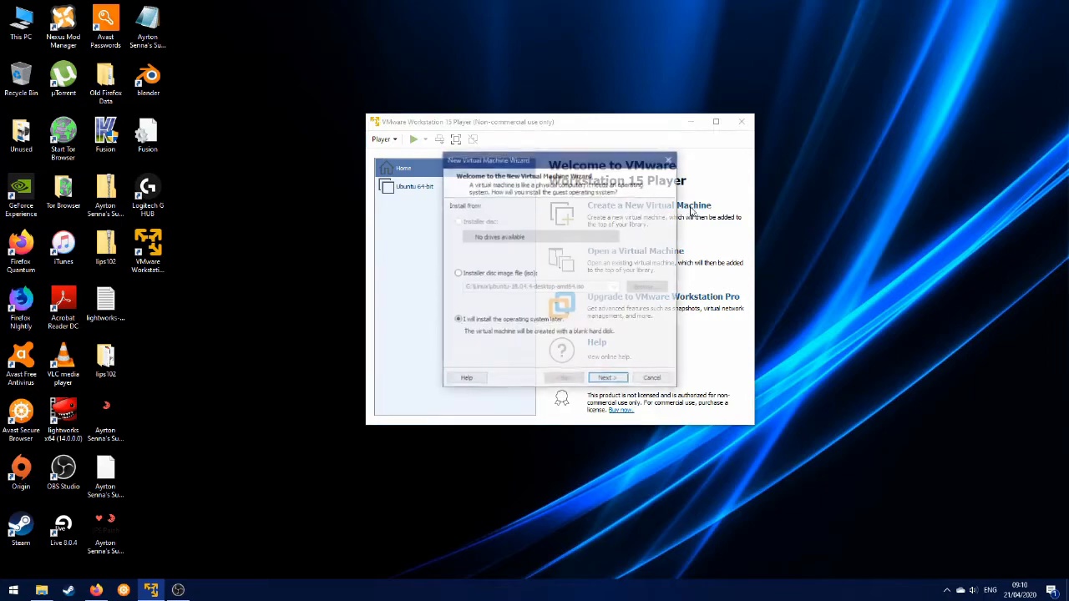
click(517, 276)
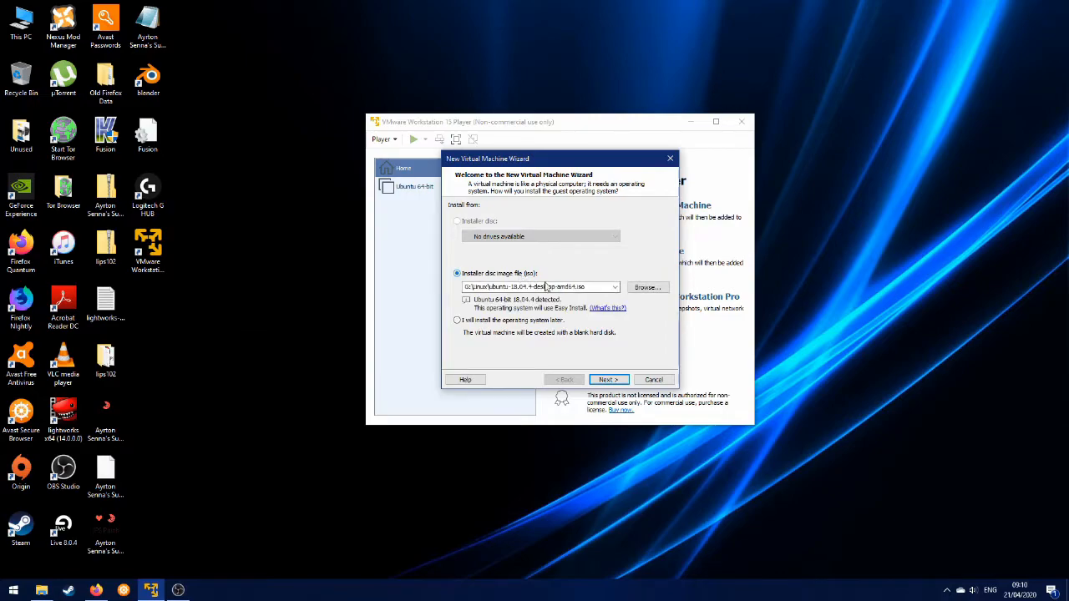
click(647, 287)
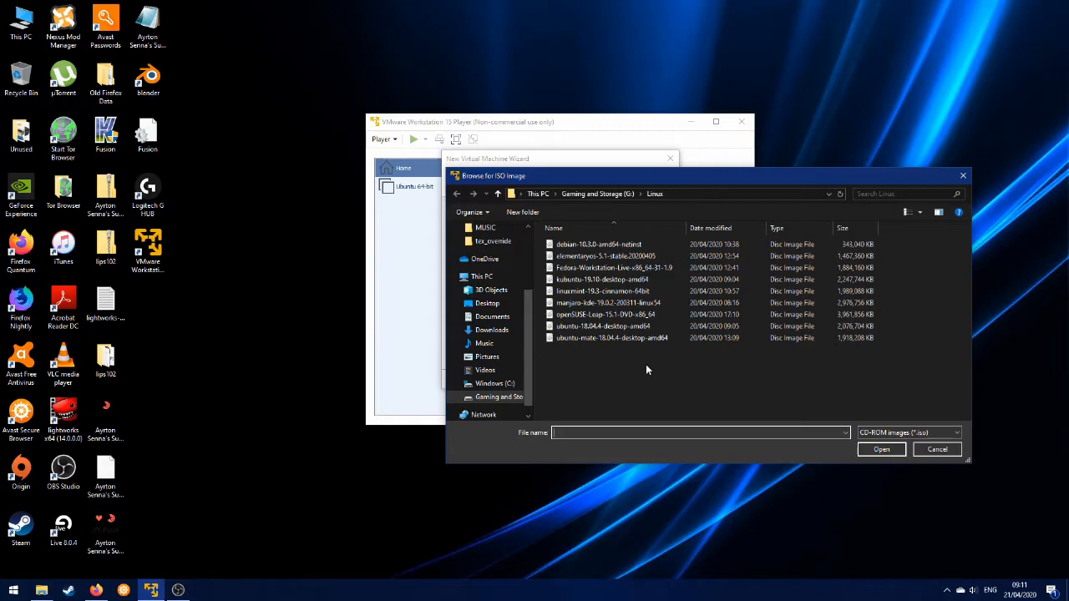
double_click(635, 293)
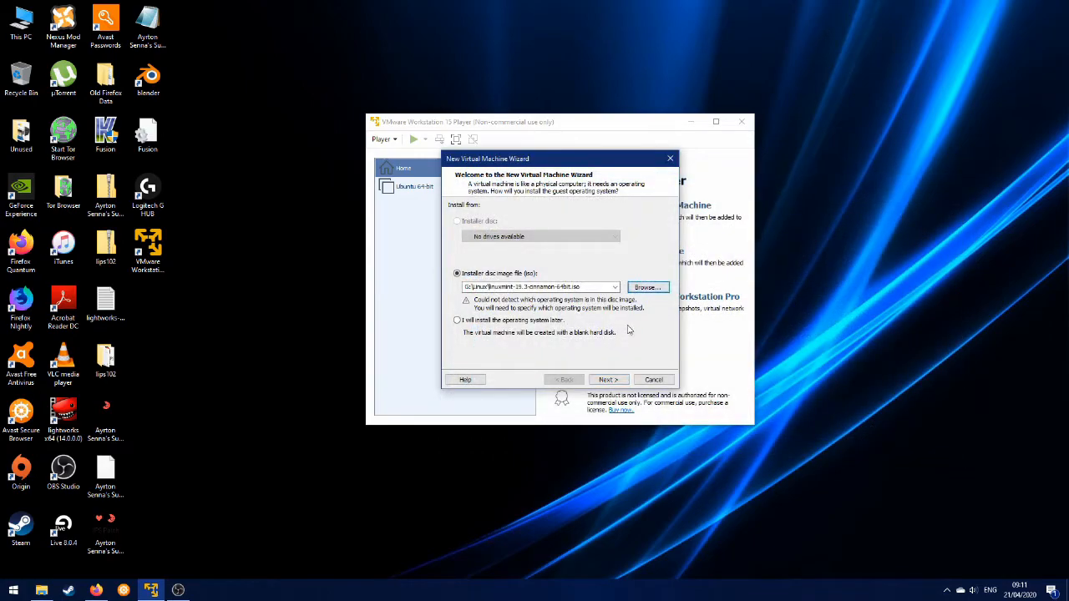
click(617, 382)
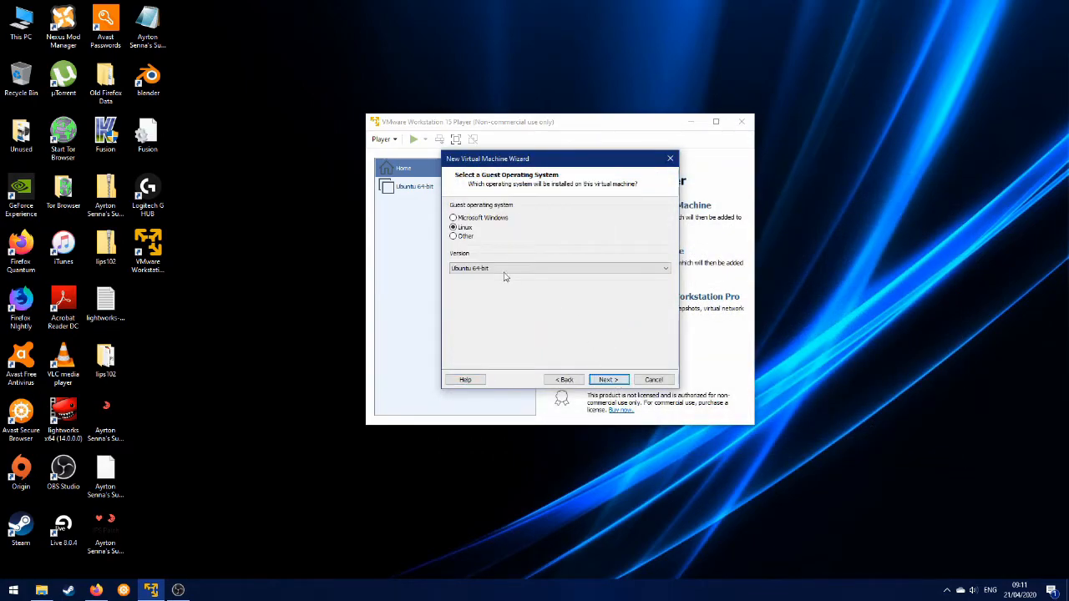
Set the Linux guest operating system version to Other Linux 5.x or later kernel 64-bit.
click(566, 269)
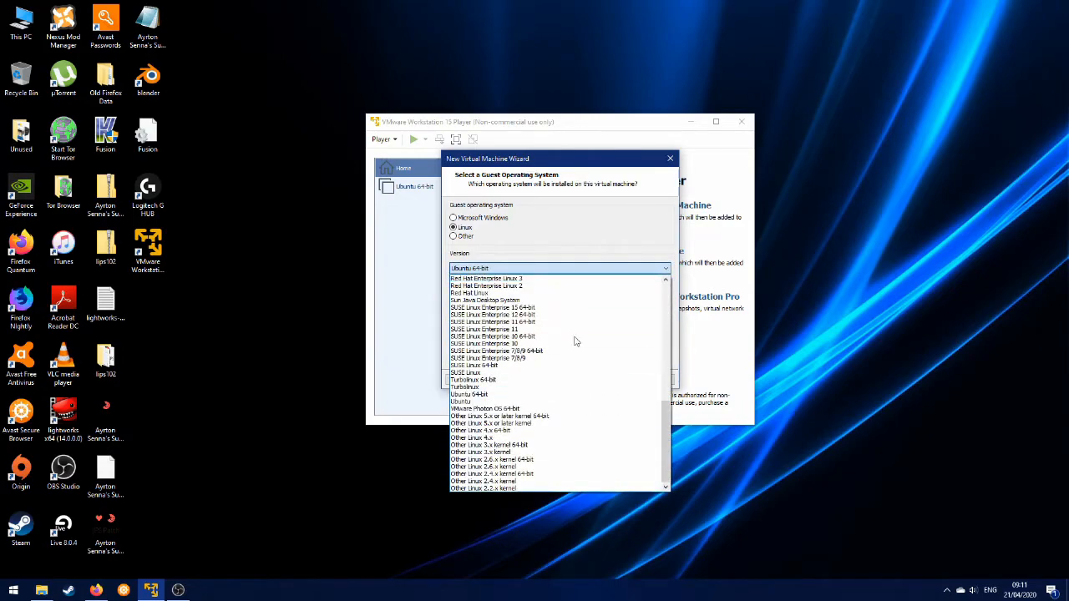
click(570, 419)
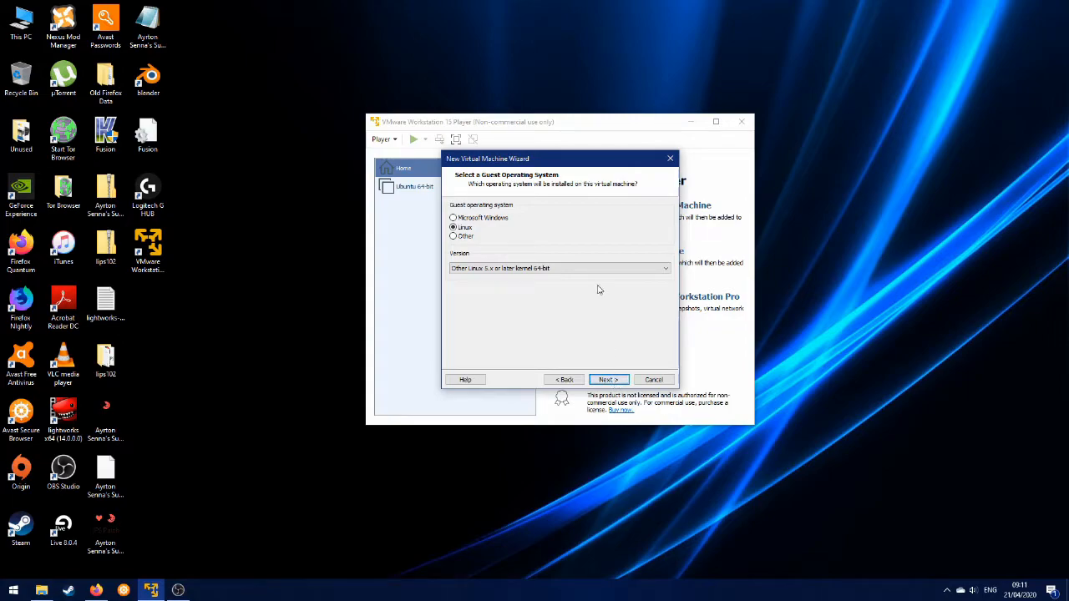
click(617, 382)
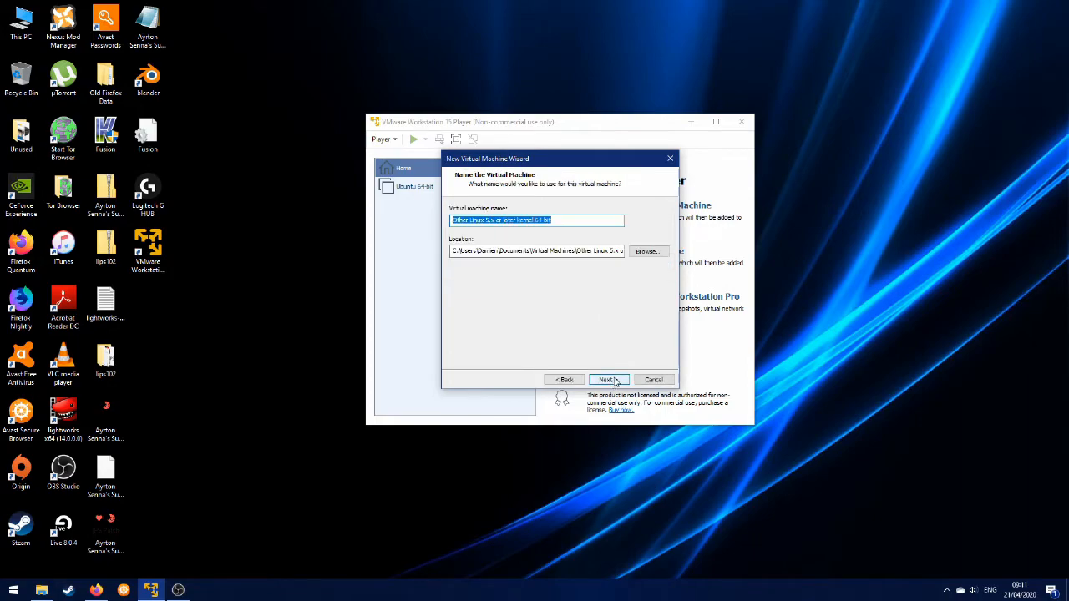
Switch to Firefox, search for "linux mint" and view the edition links on the official site's download page.
click(97, 589)
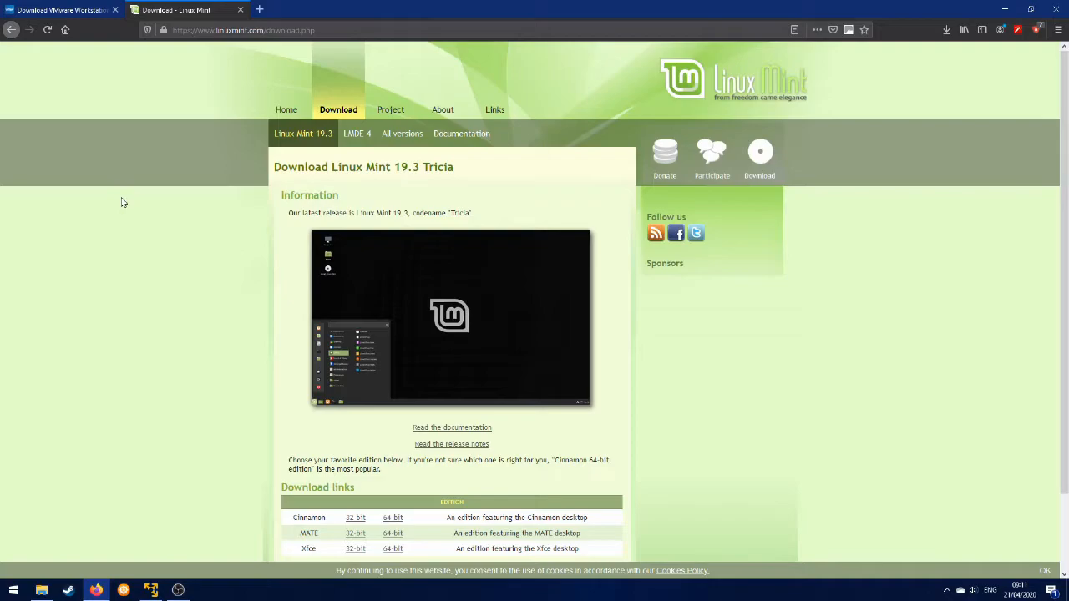
click(254, 30)
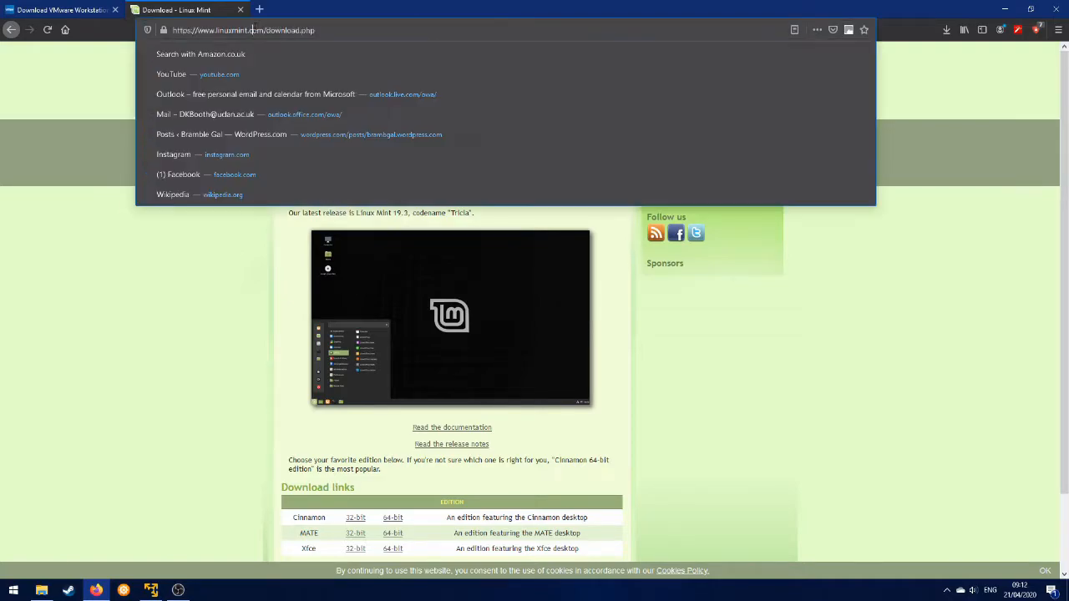
text(linux mi)
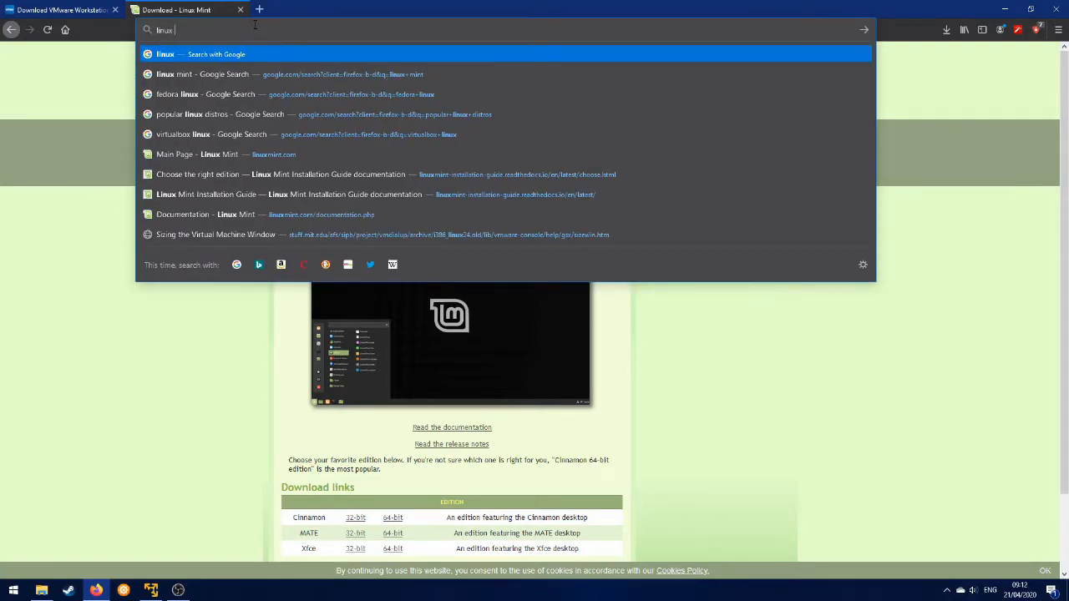
text(nt)
key(Return)
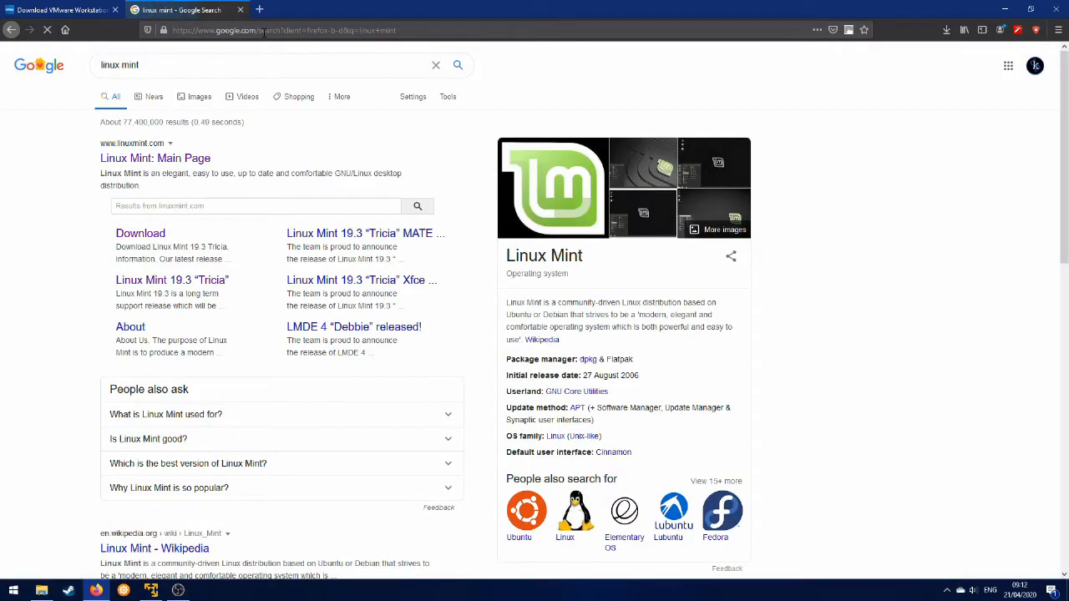
click(207, 160)
mouse_move(346, 120)
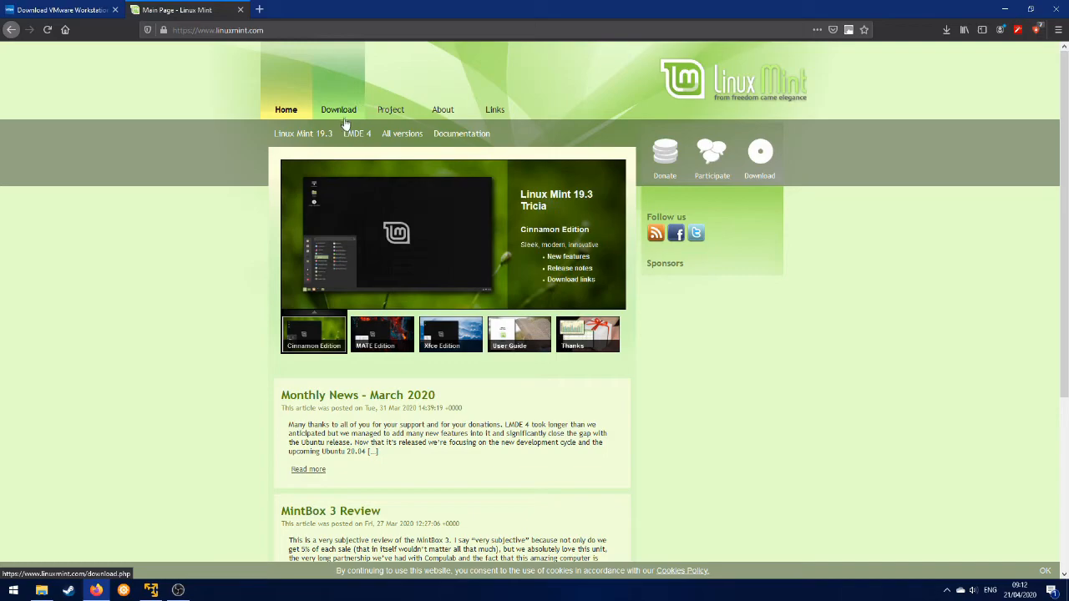
click(345, 120)
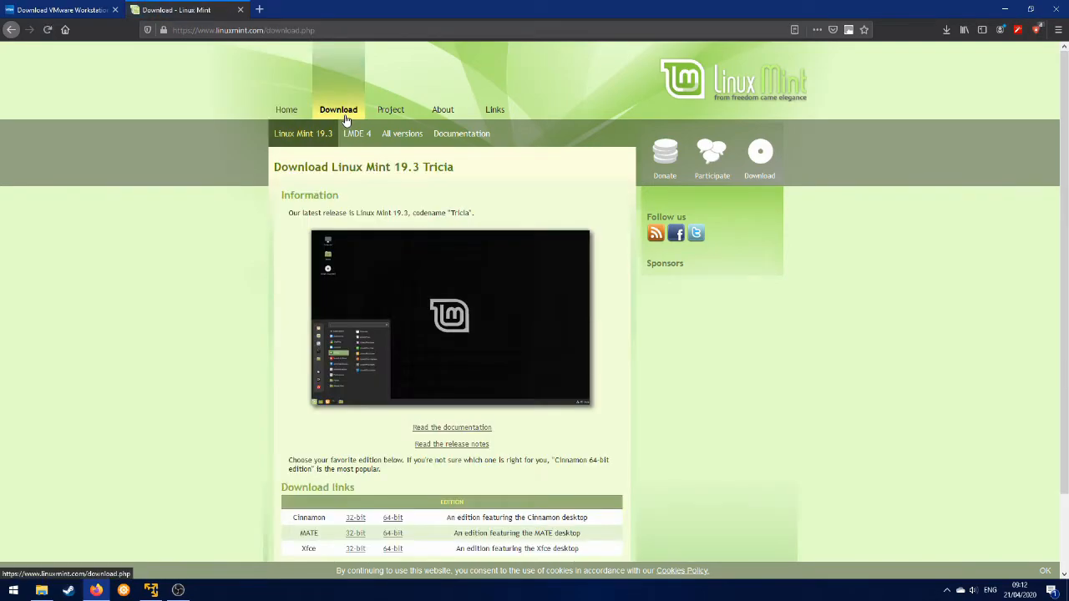
scroll(309, 347, down, 1)
scroll(309, 347, down, 1)
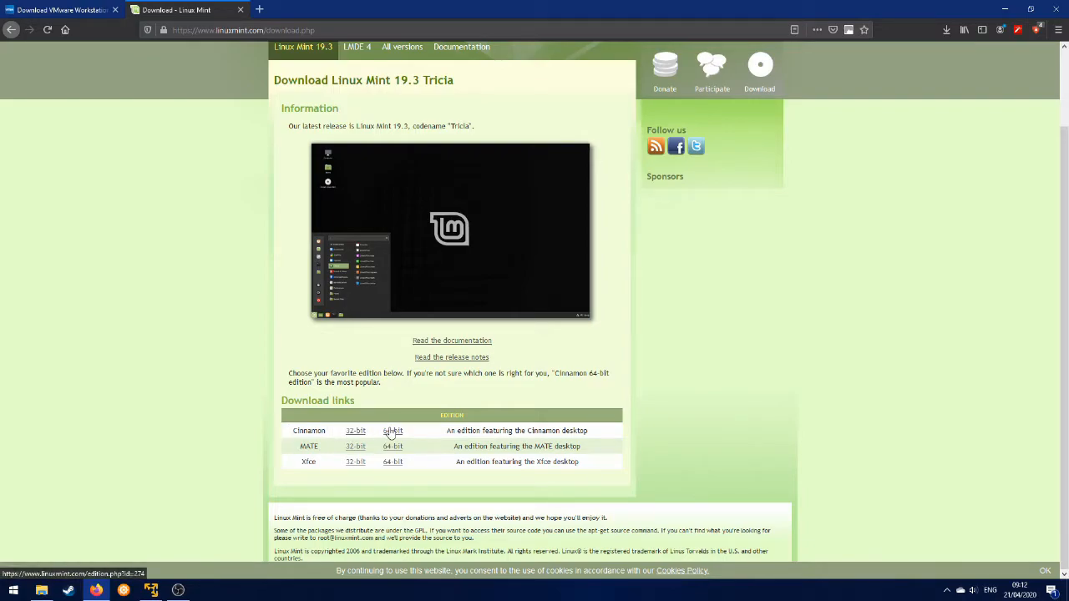
Switch back to VMware Workstation Player and name the virtual machine "Mint 19.3 (Cinnamon)".
click(150, 591)
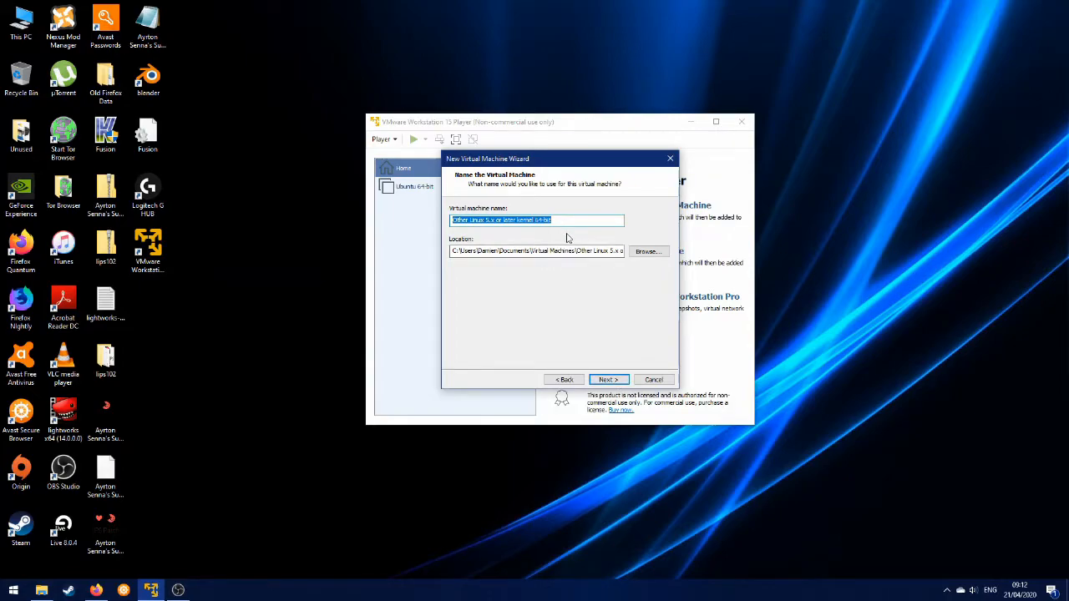
key(BackSpace)
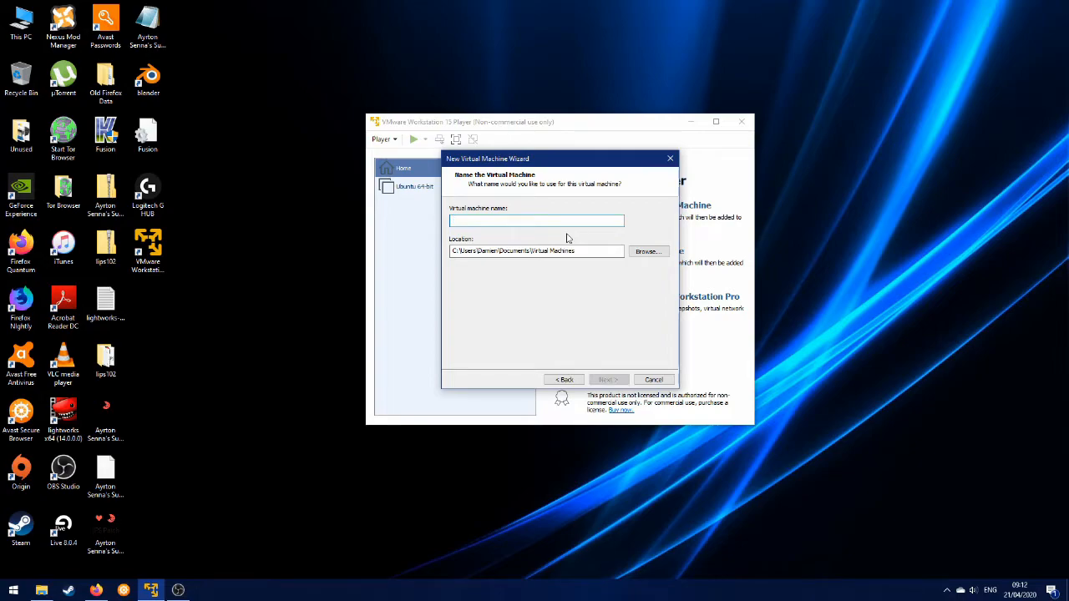
text(Linux)
key(BackSpace)
key(BackSpace)
key(BackSpace)
text(Mint 19.3 (Cinnamon)
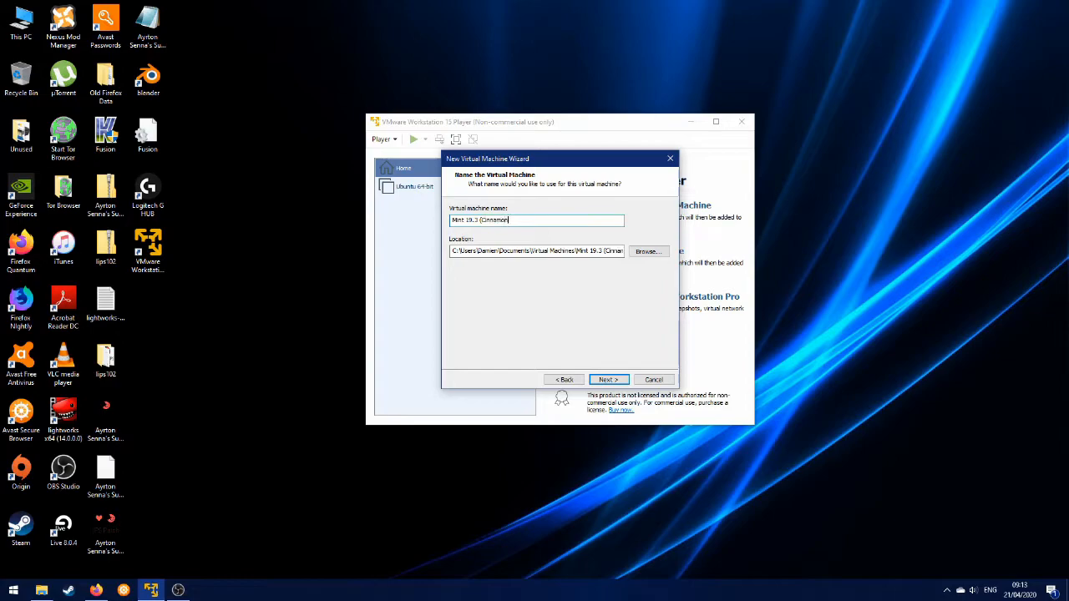
click(612, 381)
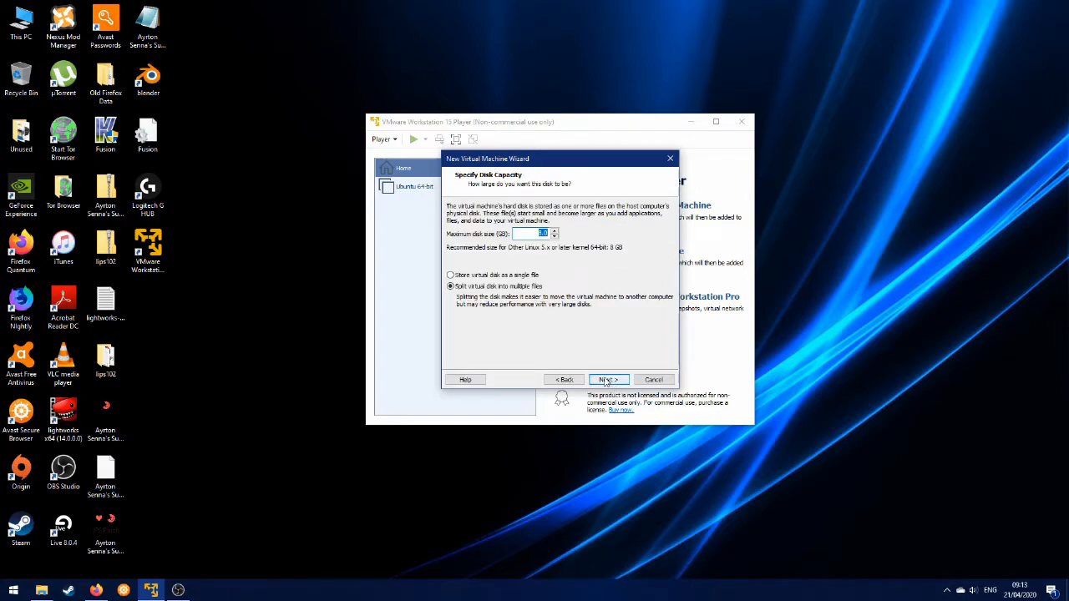
Store the virtual disk as a single file with a maximum size of 20 GB.
click(522, 277)
drag(547, 234, 541, 234)
text(20)
click(555, 232)
click(558, 230)
click(555, 232)
click(555, 231)
click(618, 381)
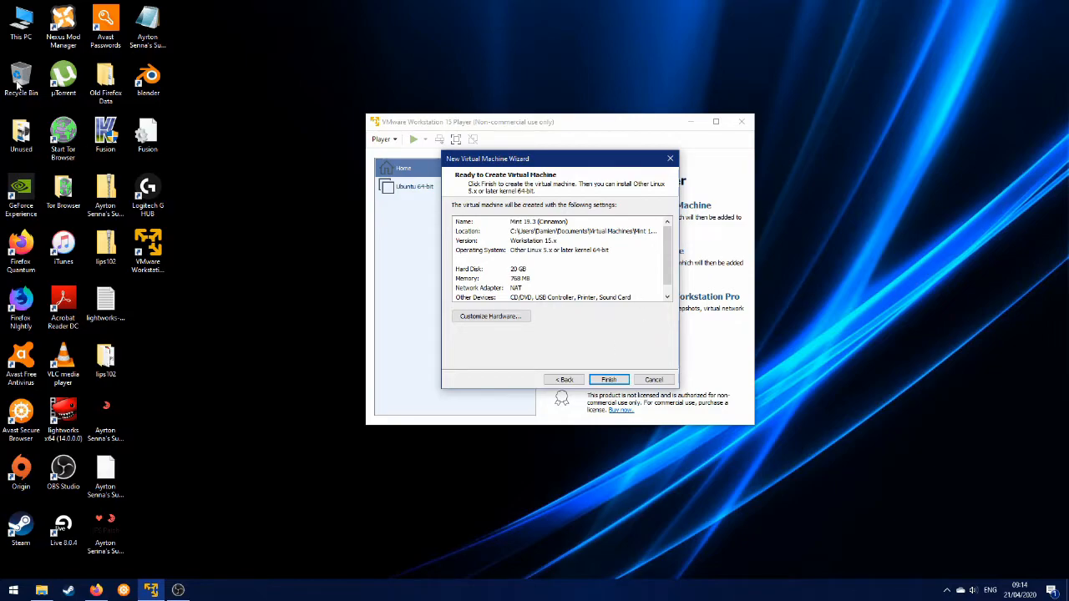
Check the free space on the computer's drives in File Explorer.
click(15, 41)
double_click(15, 41)
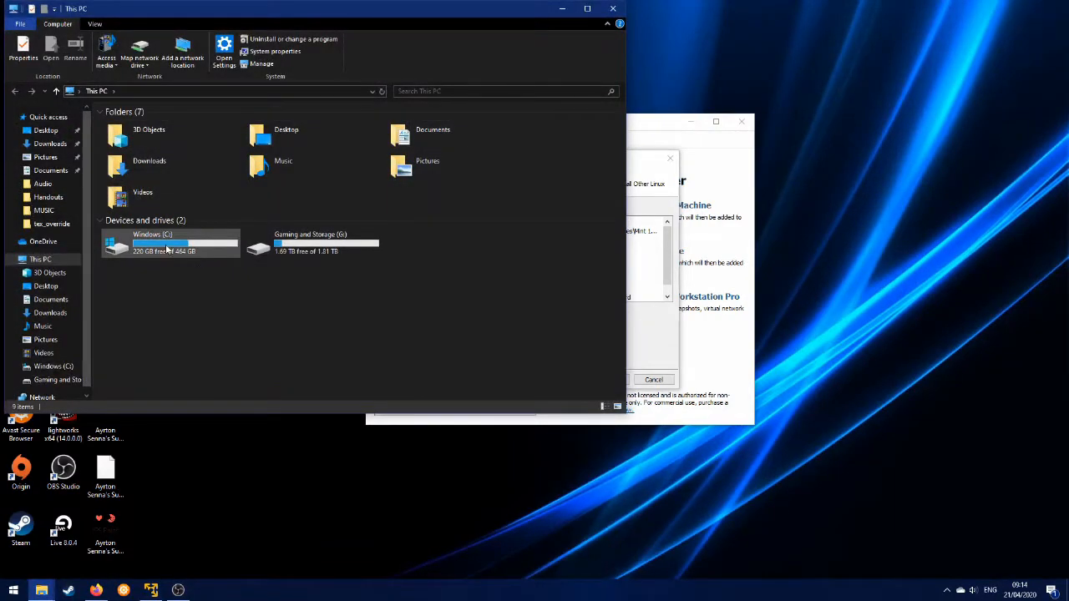
click(561, 8)
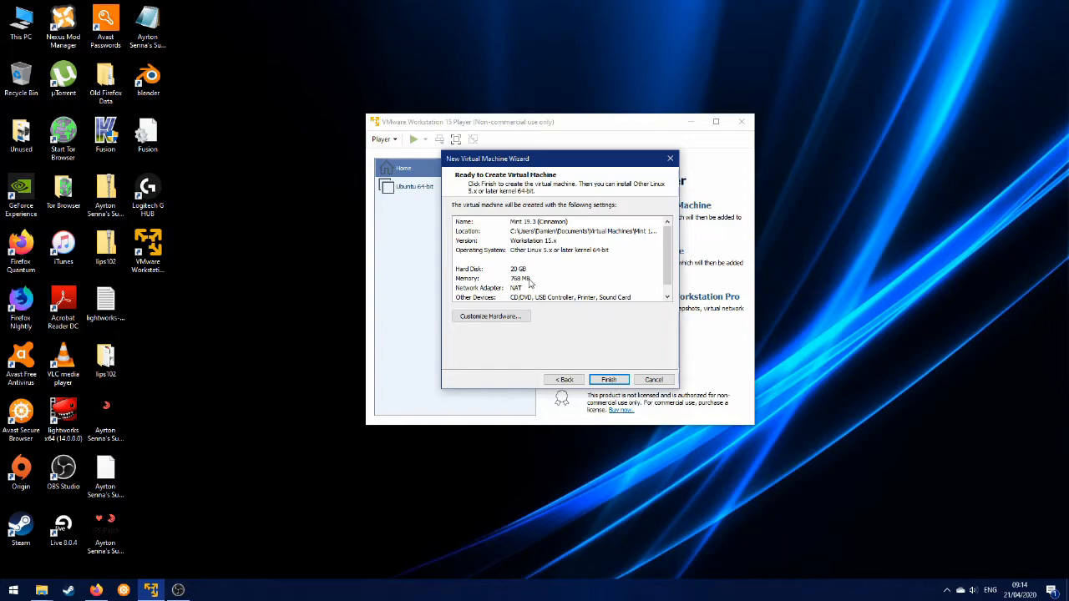
Set the virtual machine's memory to 4096 MB and finish creating the machine.
click(516, 321)
drag(590, 236, 590, 215)
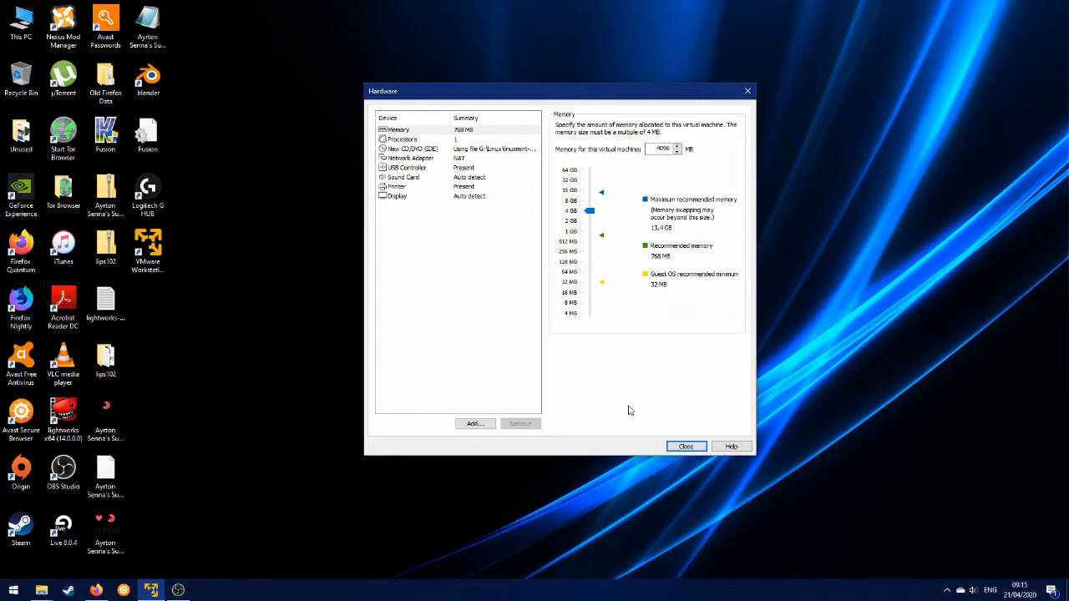
click(690, 450)
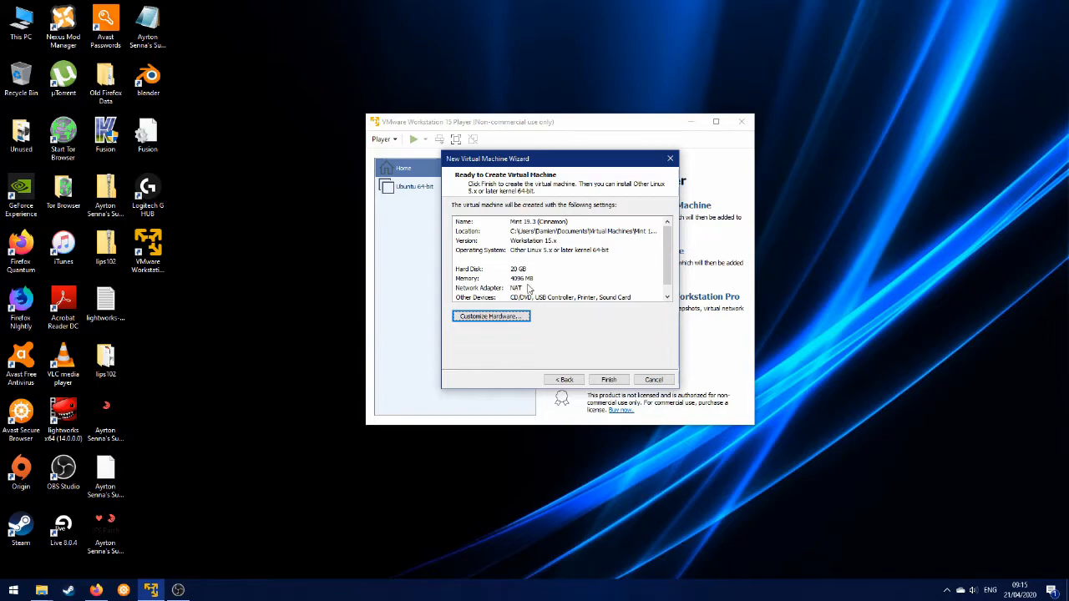
click(609, 378)
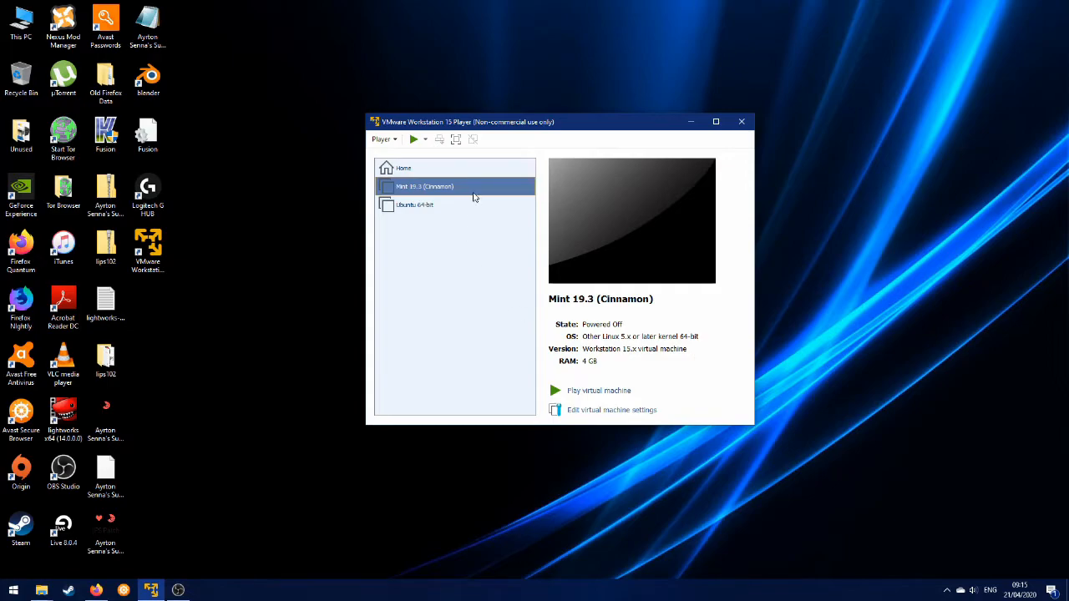
Boot the Mint 19.3 (Cinnamon) virtual machine with the Start Linux Mint option and maximize its window.
click(598, 392)
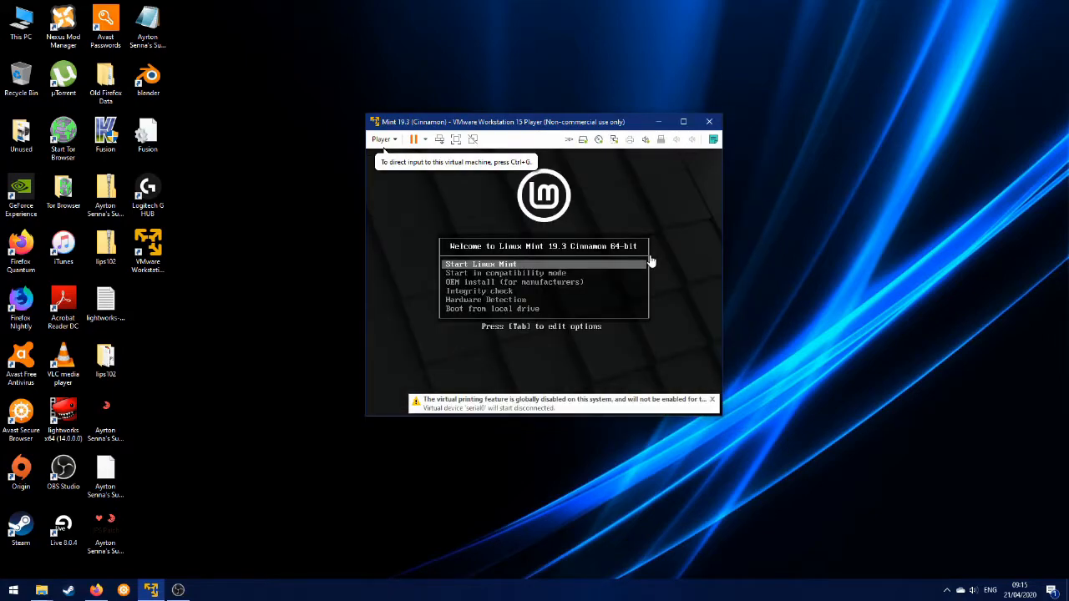
click(651, 262)
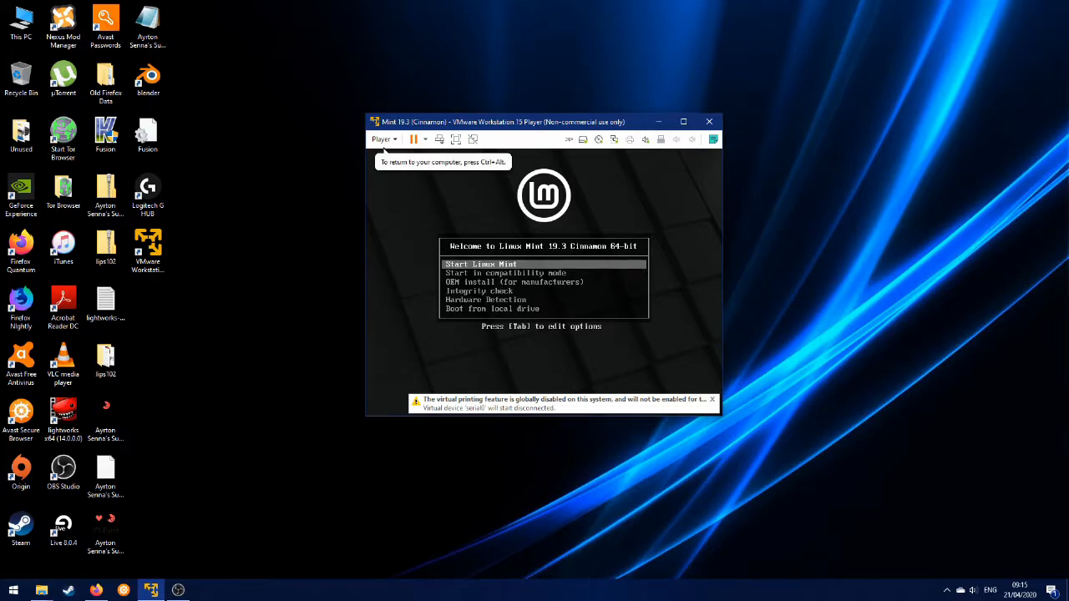
key(Return)
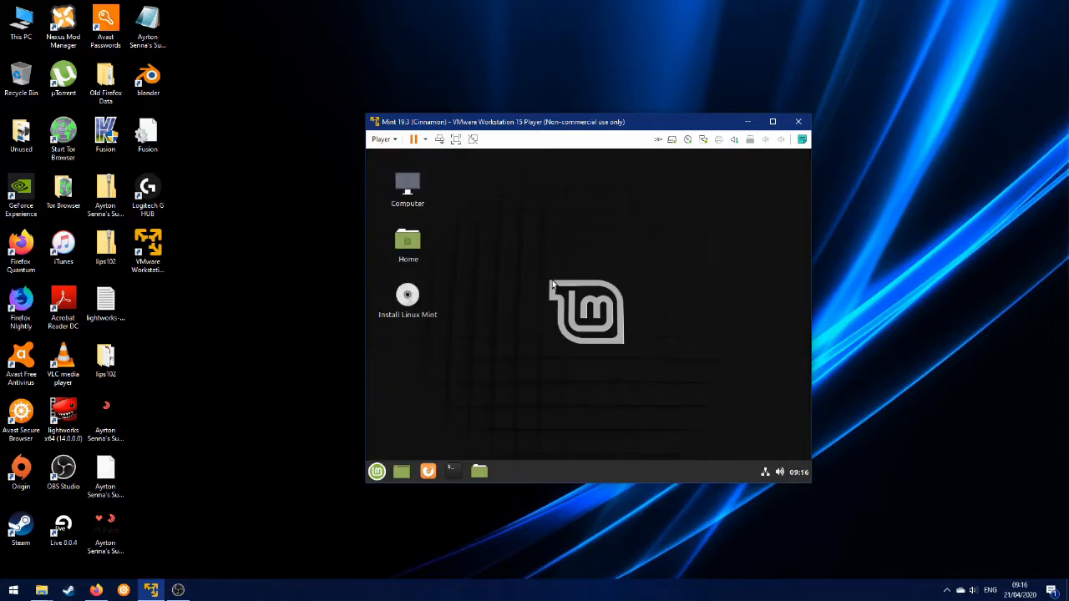
click(774, 123)
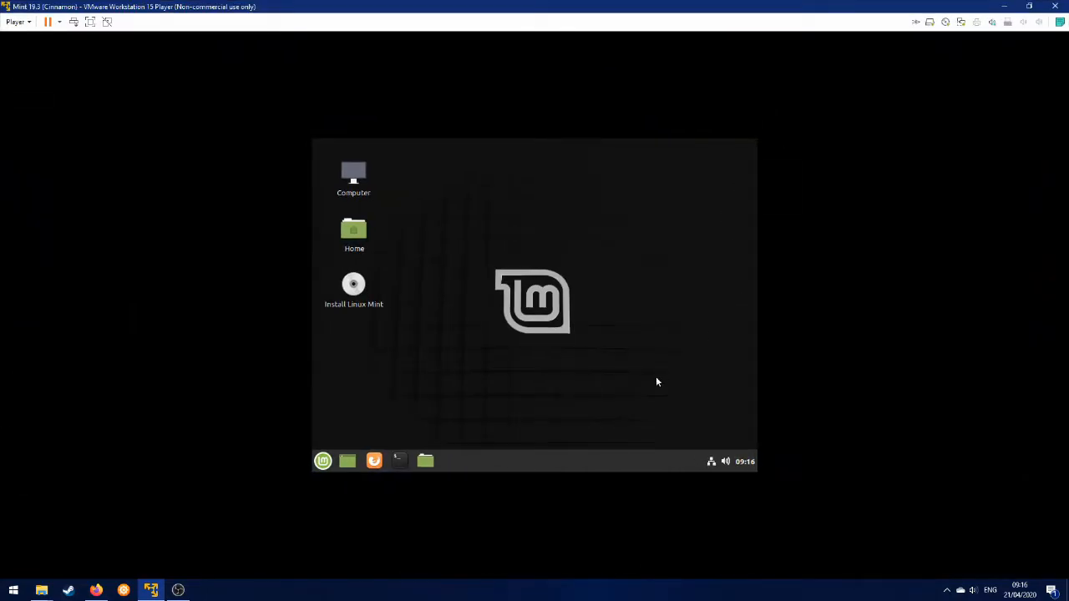
right_click(654, 419)
click(465, 407)
click(323, 461)
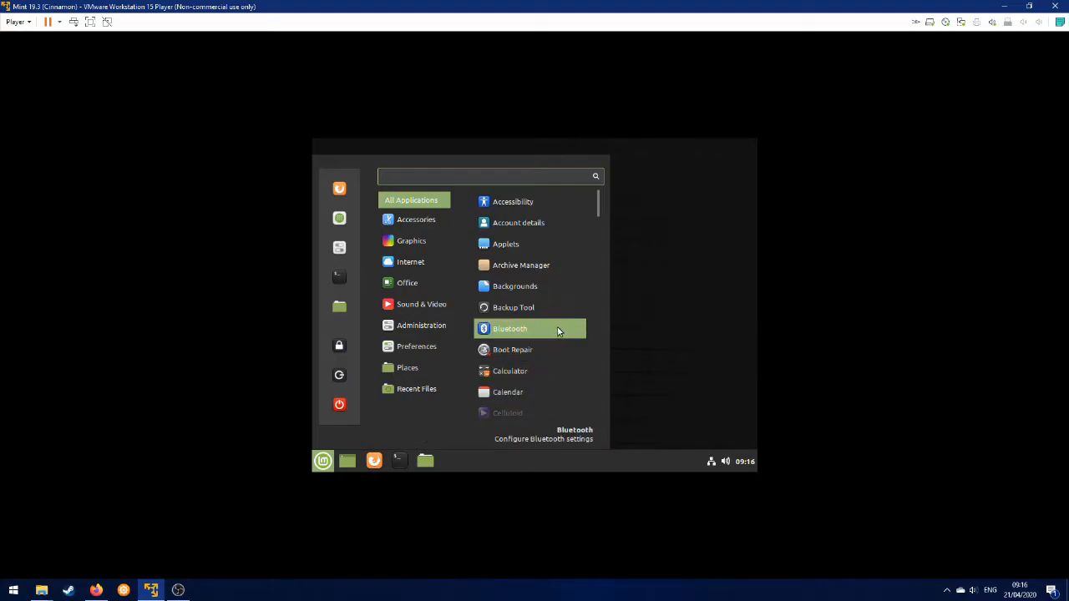
click(690, 323)
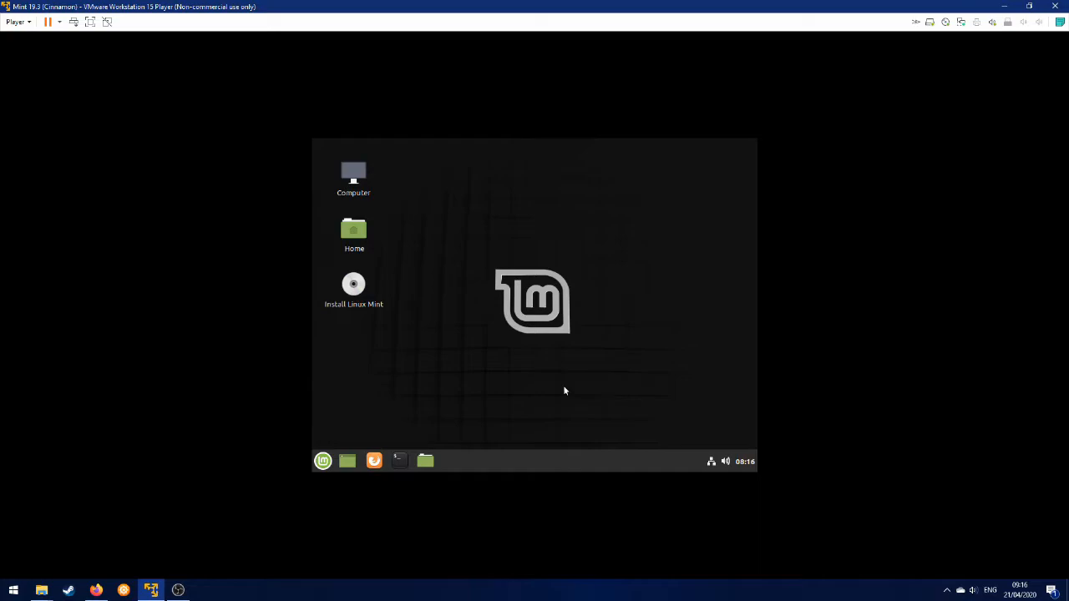
Launch the Linux Mint installer in English and choose the English (UK) keyboard layout.
double_click(357, 292)
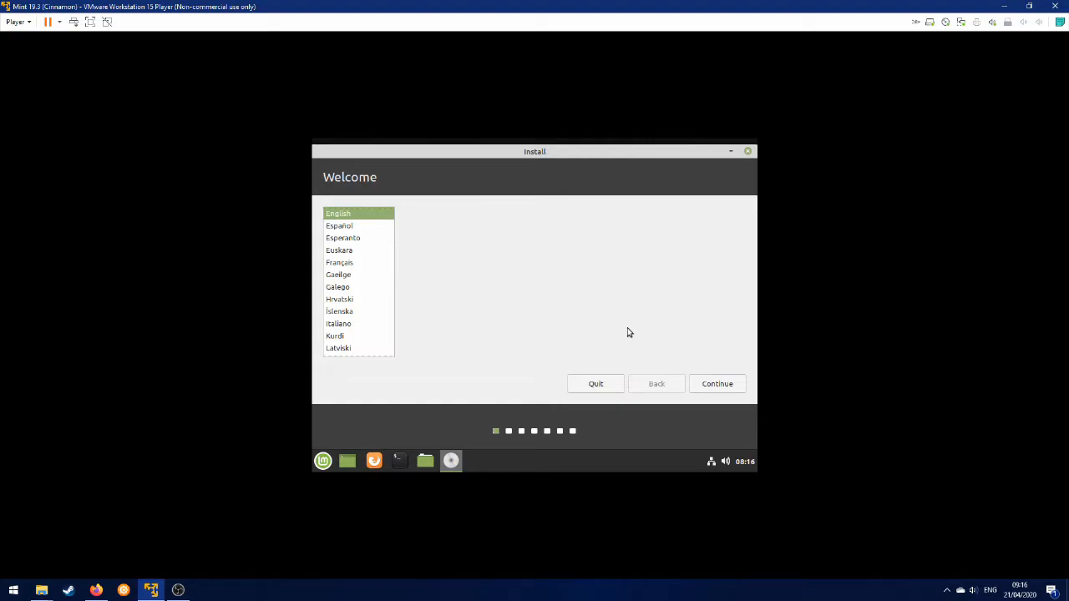
click(710, 389)
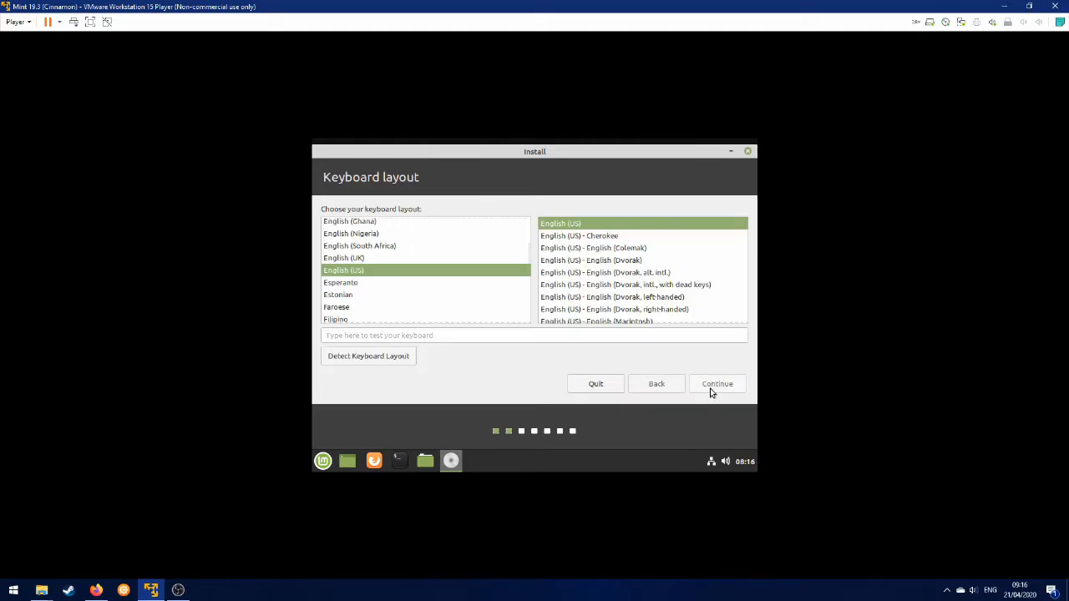
click(355, 260)
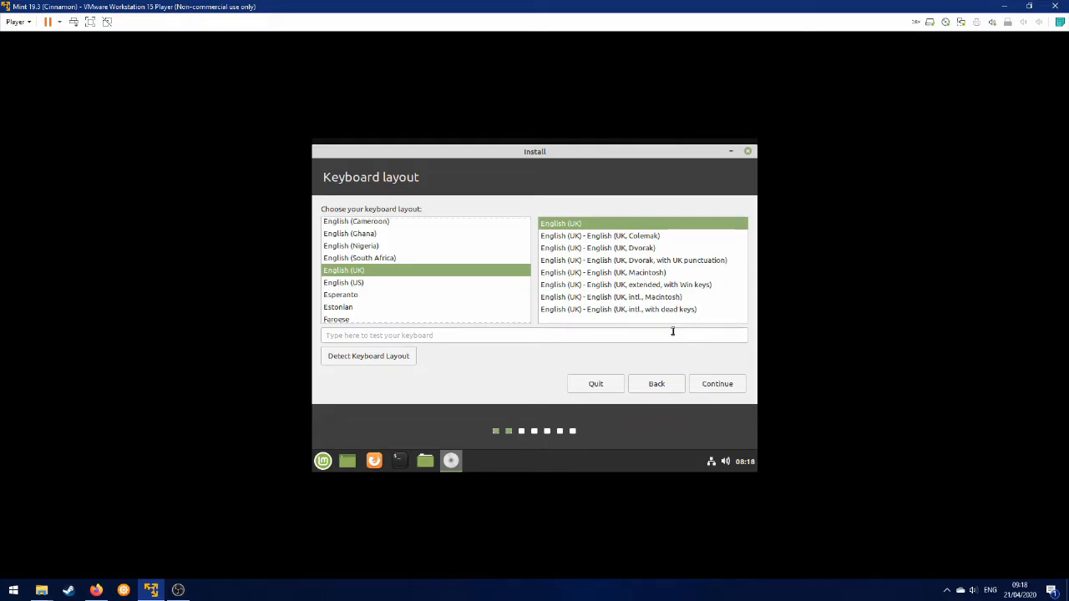
click(711, 392)
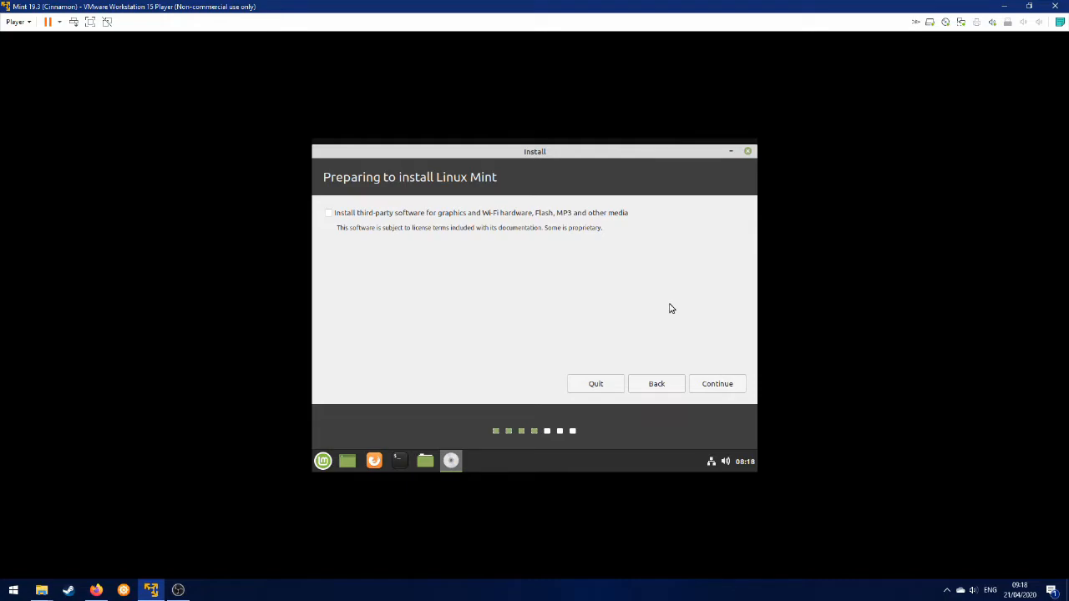
Start the Linux Mint installation with the erase-disk option, without third-party software, and accept London as the location.
click(717, 383)
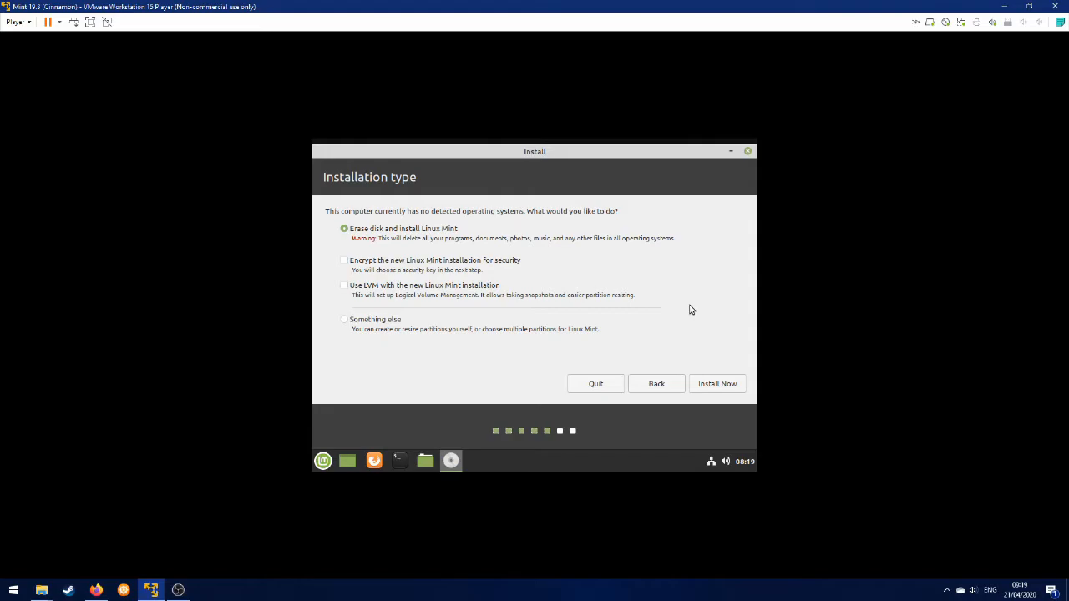
click(727, 391)
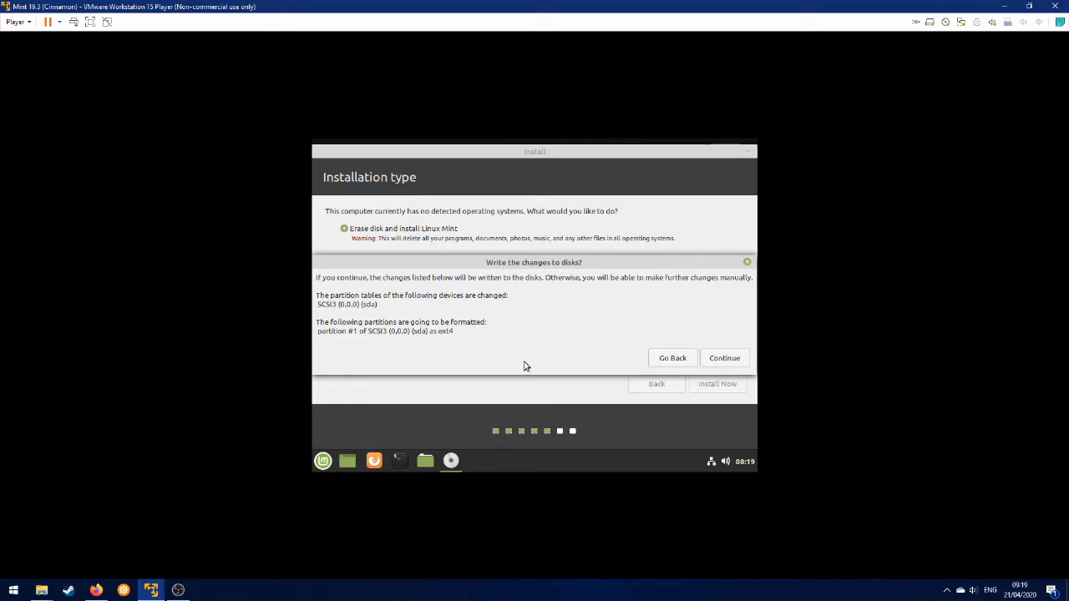
click(722, 359)
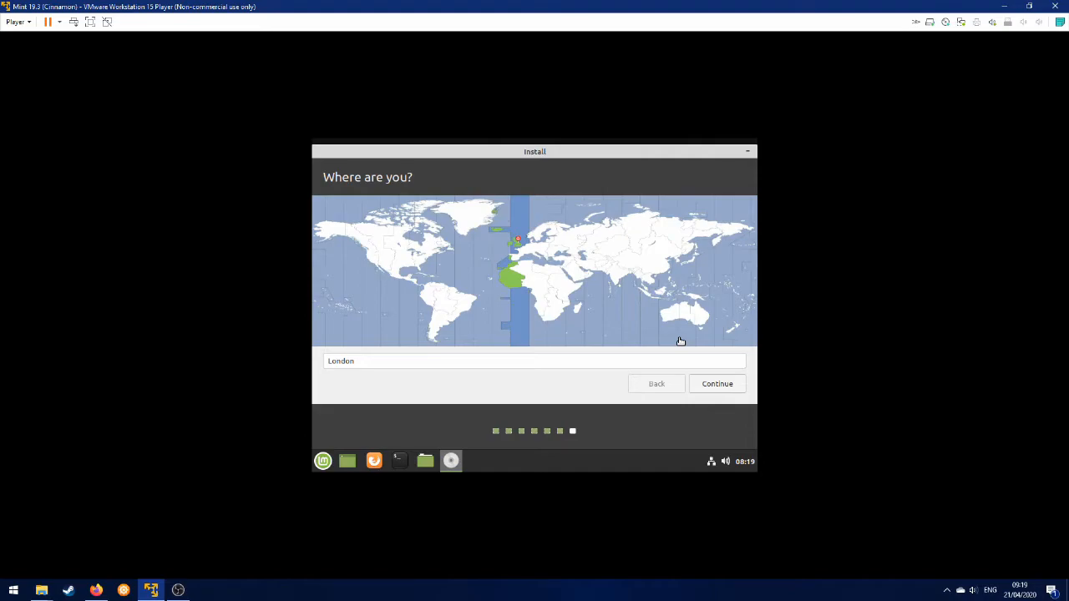
click(717, 384)
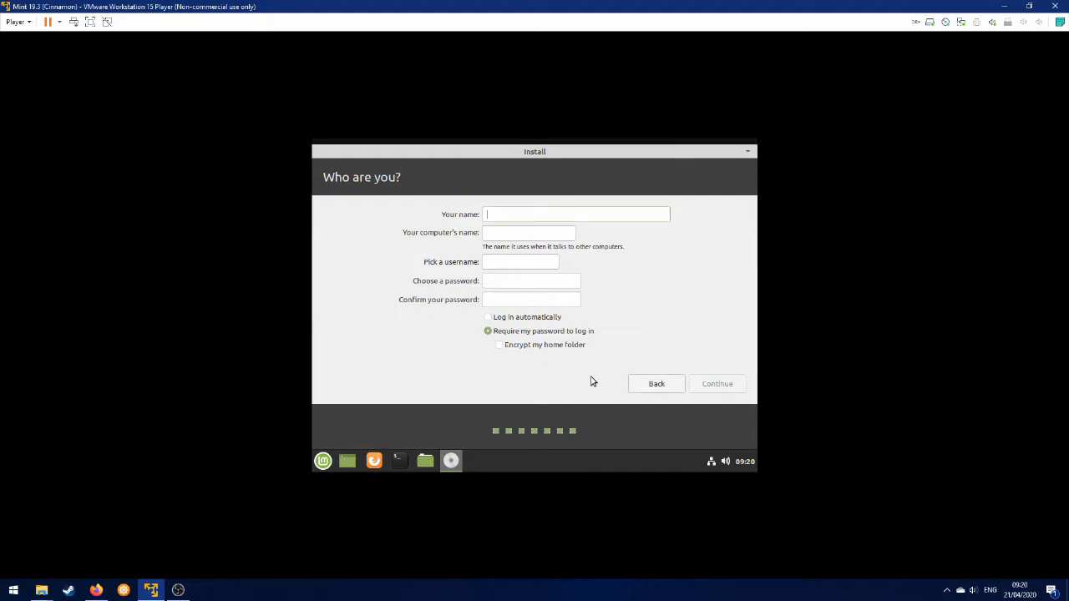
Fill in the user's name, set and confirm the account password, and continue the installation.
text(dkpriori)
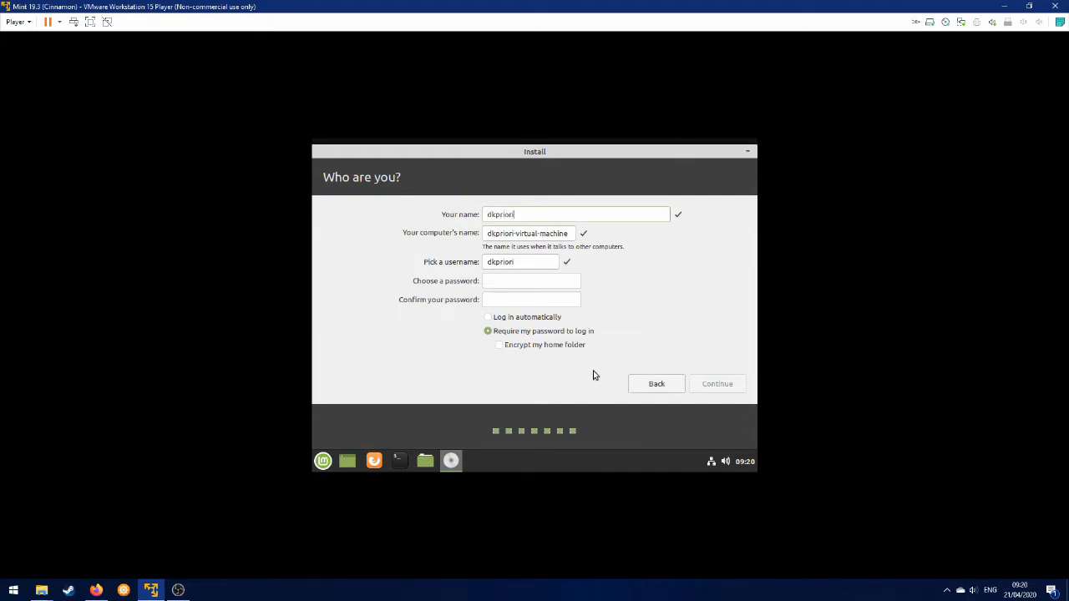
click(540, 280)
text(**********)
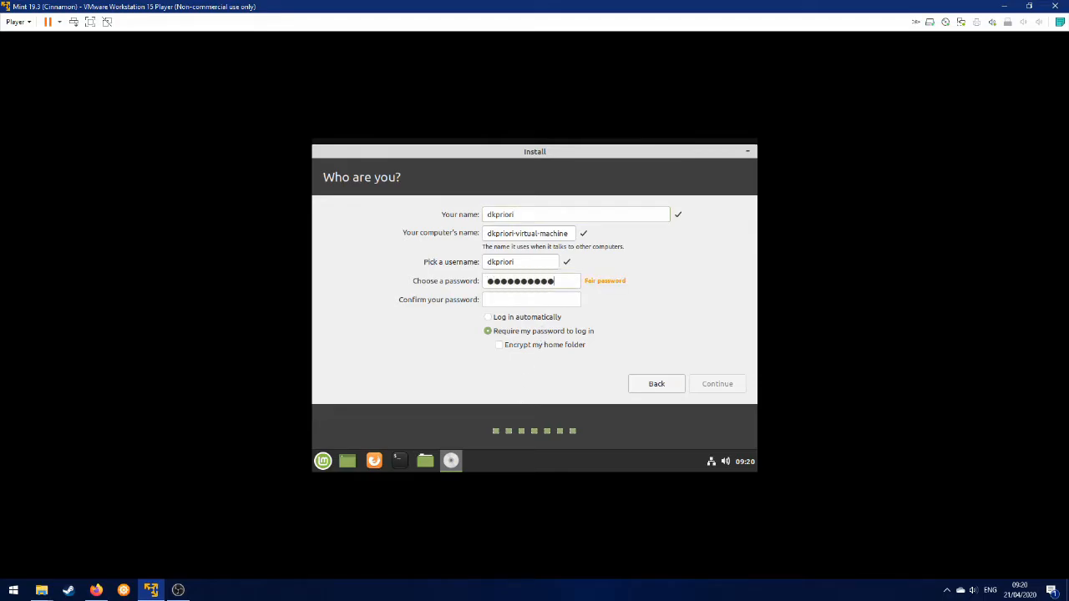
key(BackSpace)
key(BackSpace)
key(BackSpace)
key(BackSpace)
key(BackSpace)
key(BackSpace)
key(BackSpace)
key(BackSpace)
key(BackSpace)
key(BackSpace)
text(*)
key(BackSpace)
text(********************)
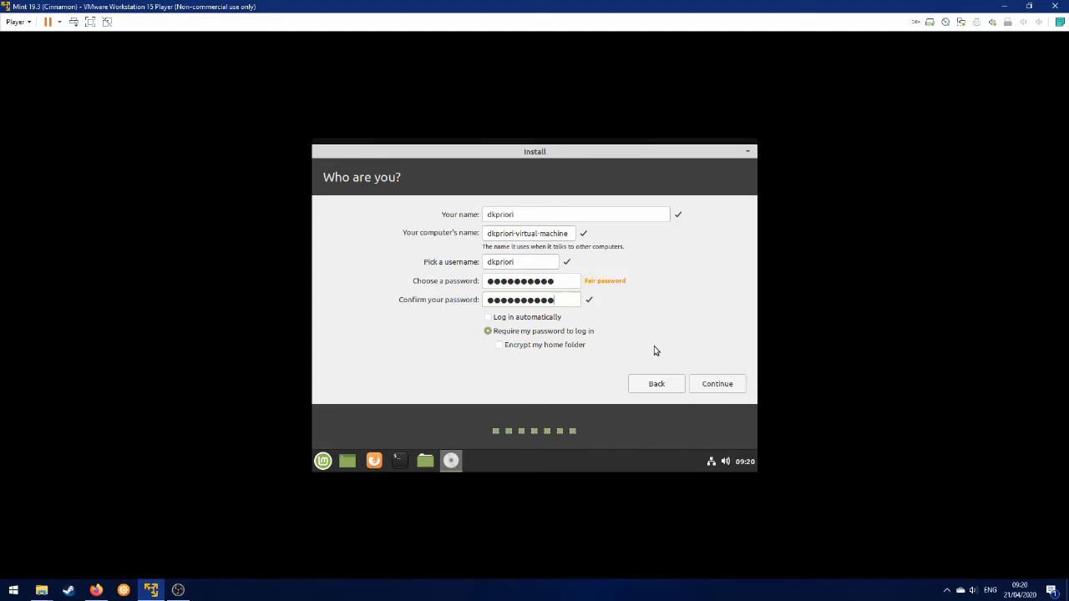
click(717, 384)
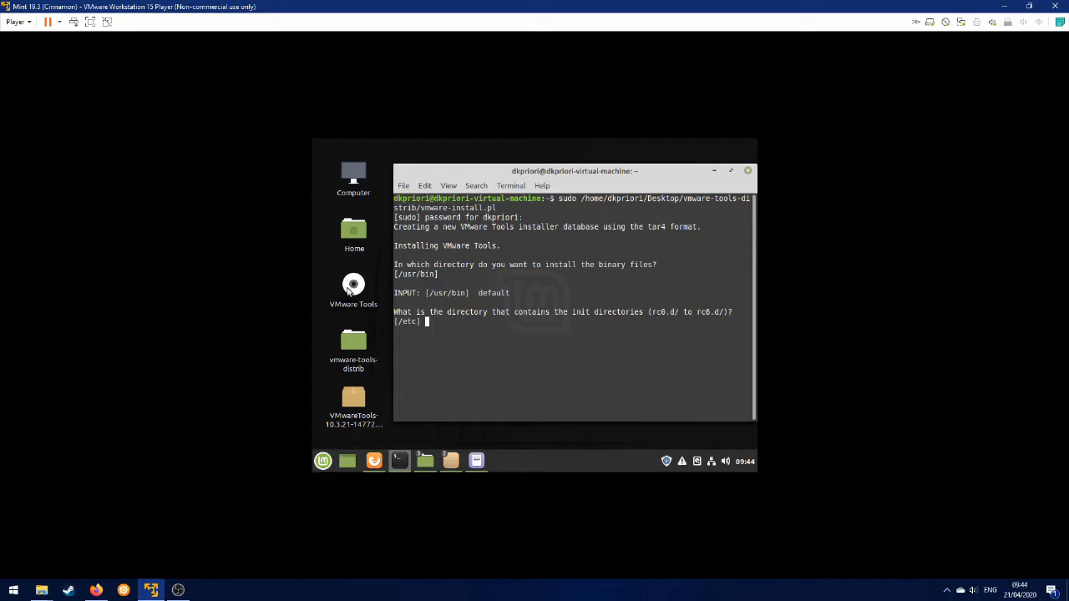
Locate the player's Install VMware Tools command among its virtual machine management options without running it.
click(28, 22)
mouse_move(67, 90)
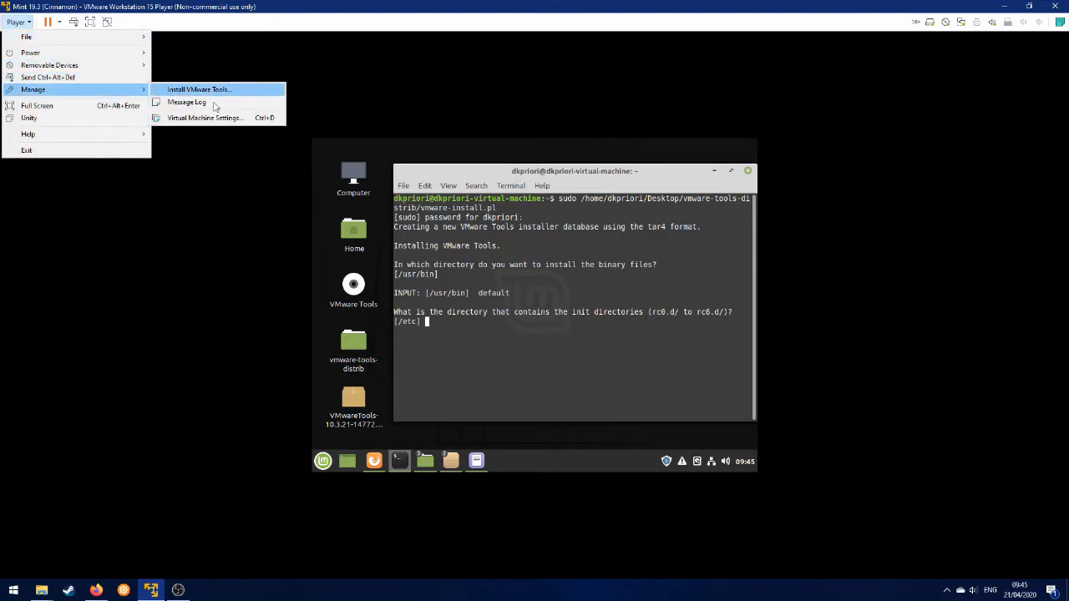
click(380, 298)
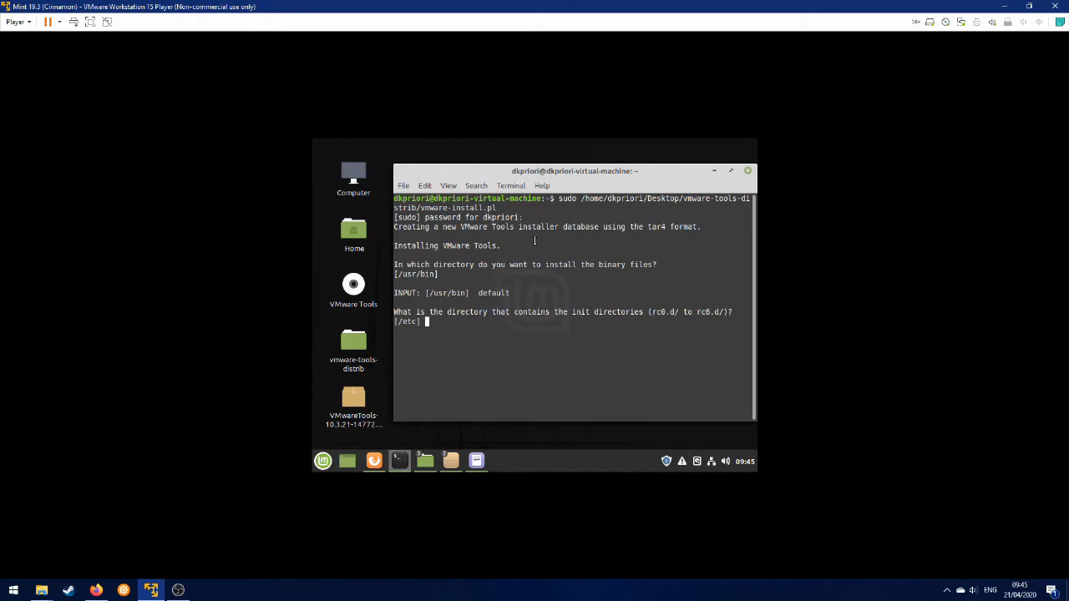
Accept the VMware Tools installer's remaining default directories, from /etc to /usr/share/doc/vmware-tools, and let it create the missing paths.
key(Return)
key(Return)
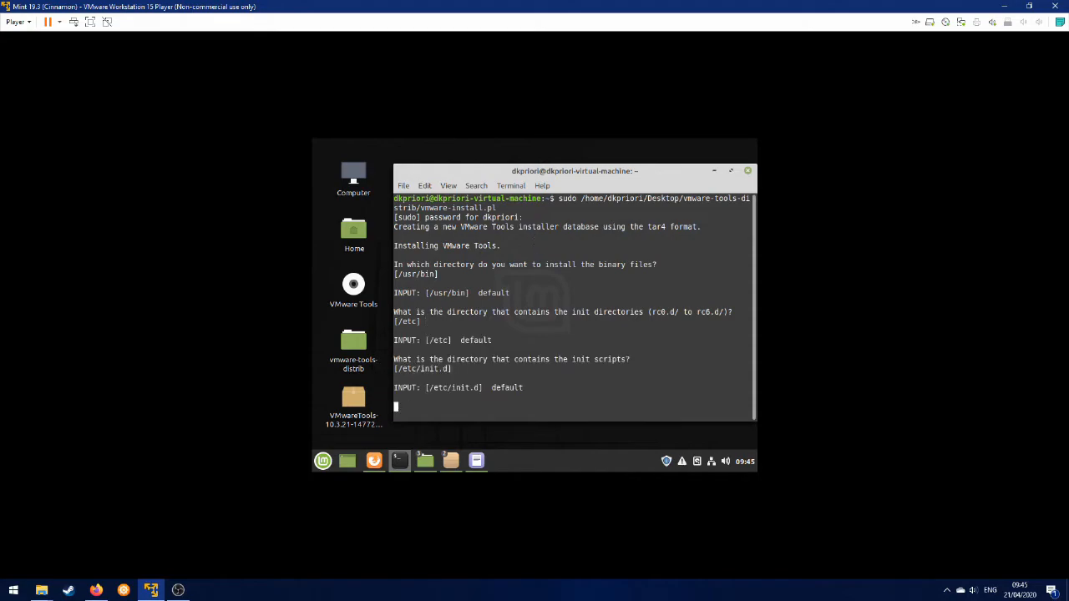
key(Return)
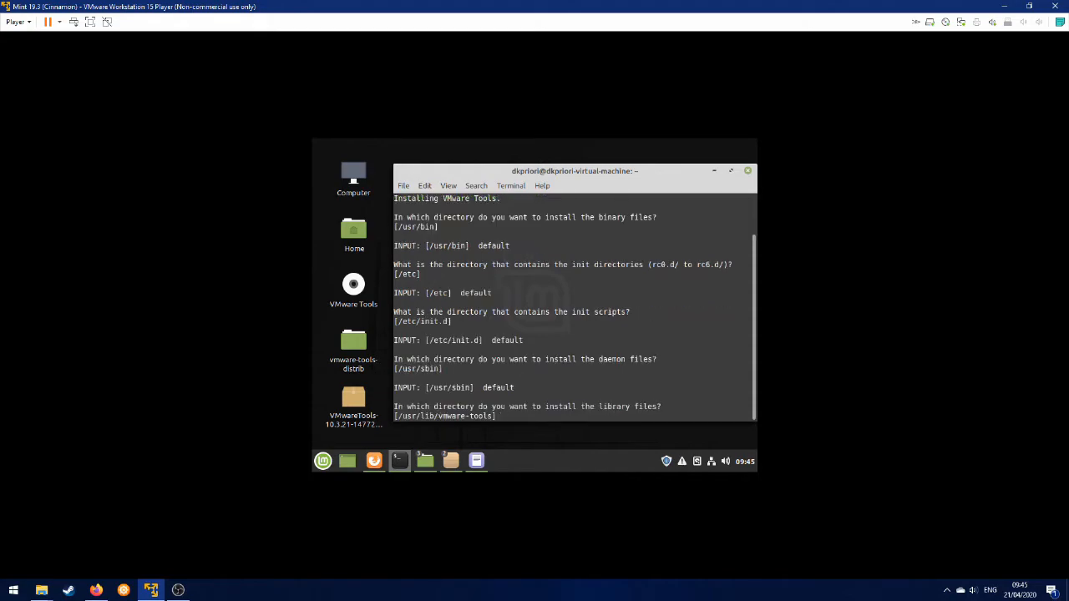
key(Return)
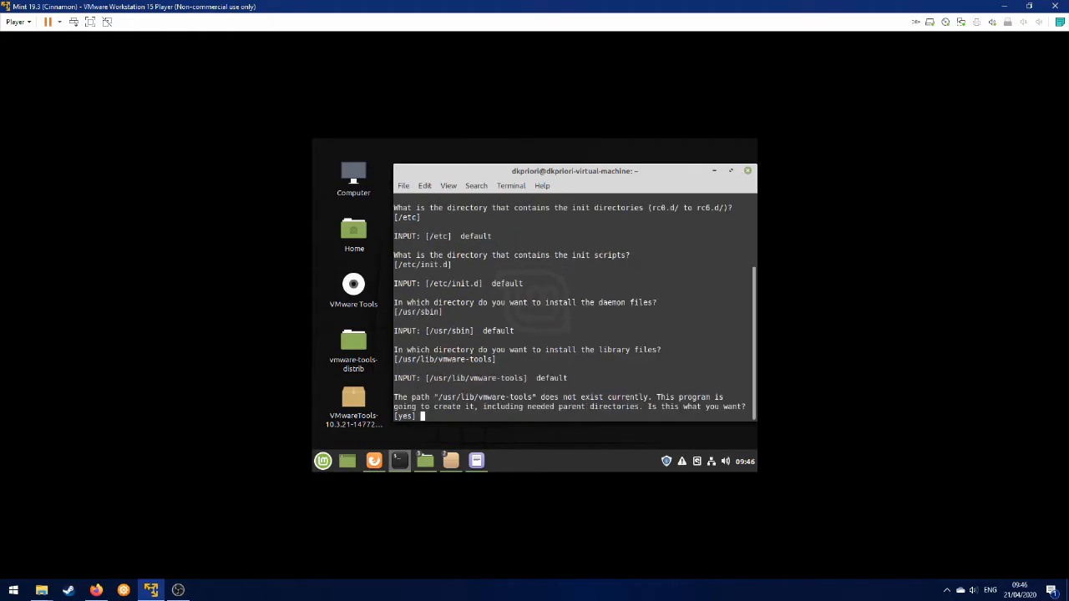
key(Return)
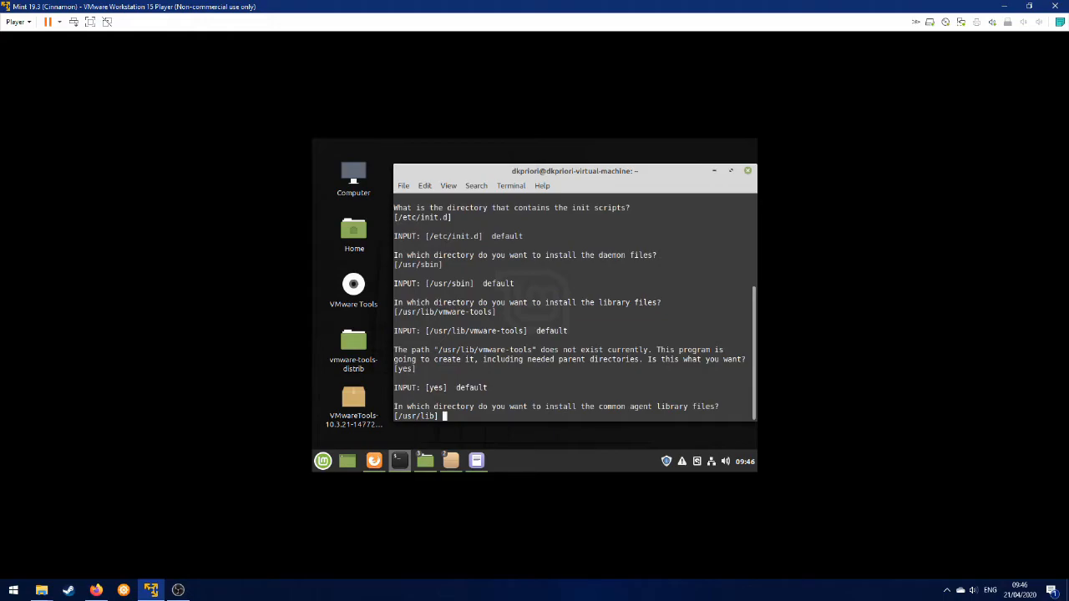
key(Return)
key(Return)
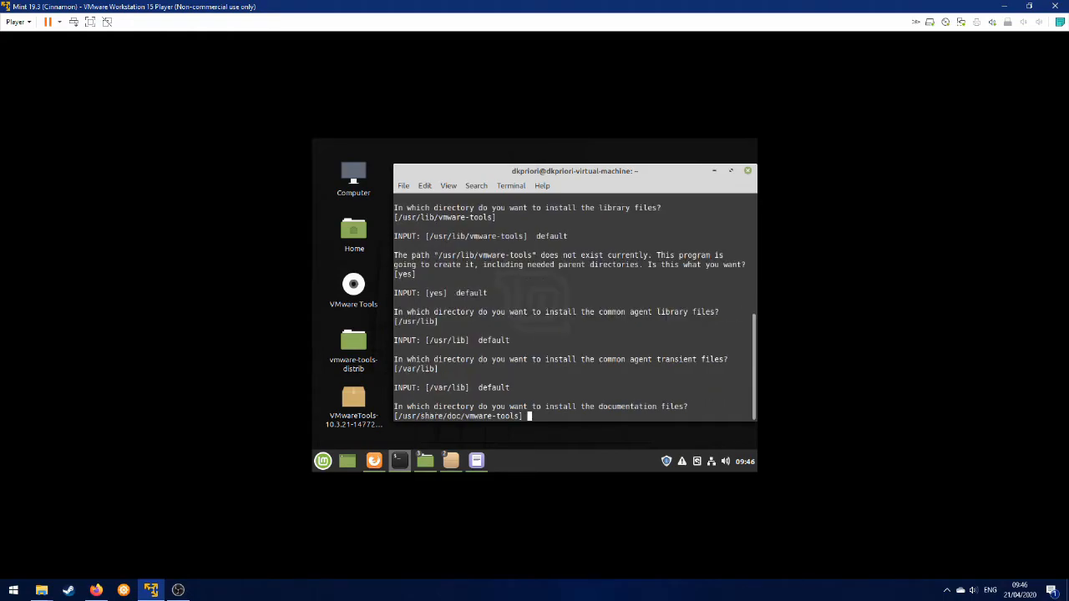
key(Return)
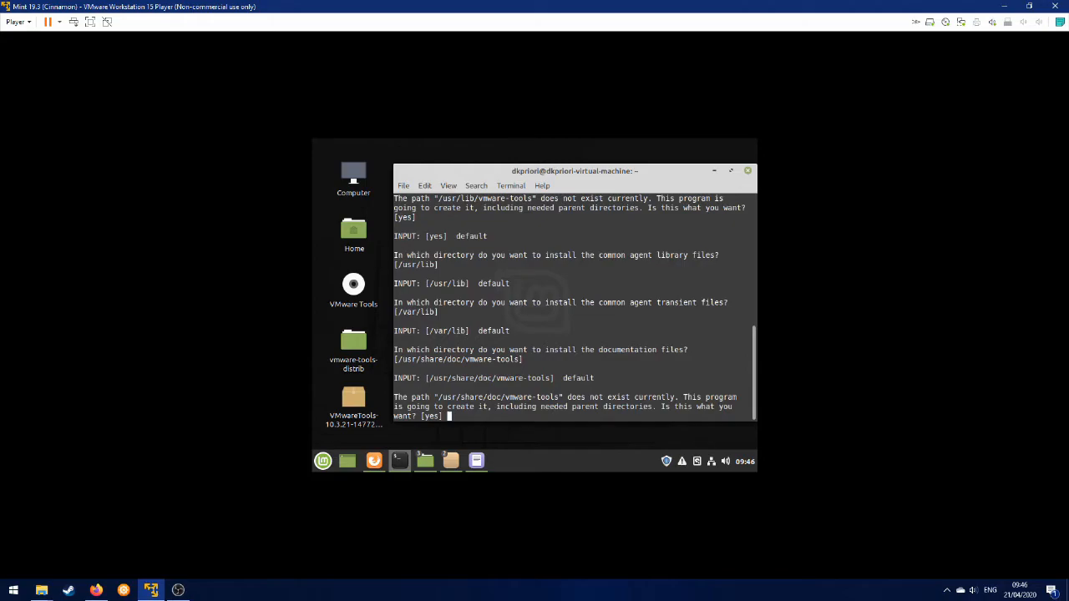
key(Return)
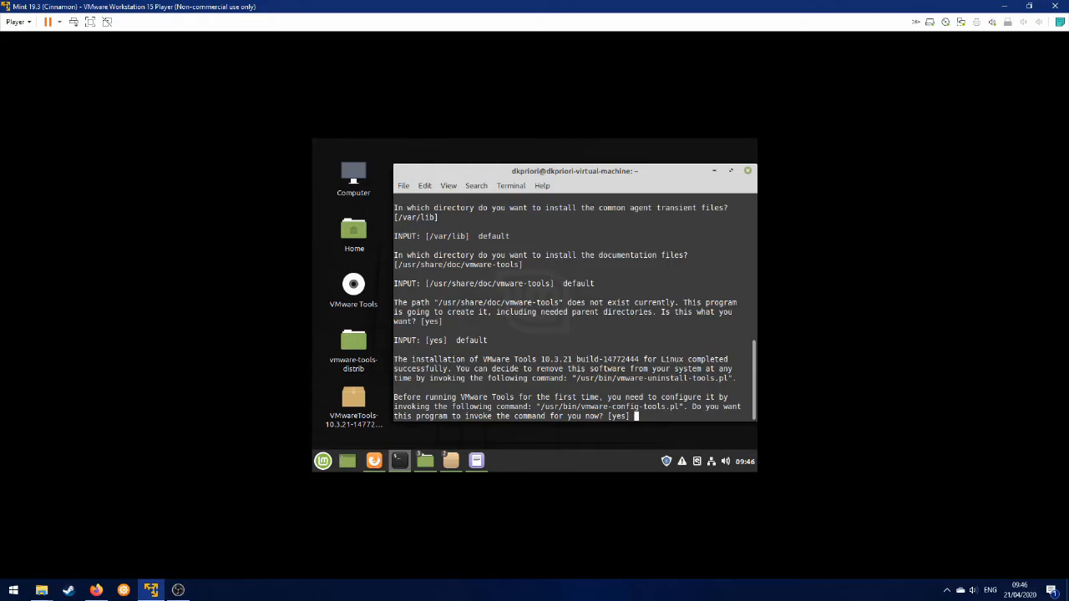
Run the VMware Tools configuration with its defaults, enabling shared folders, vmblock and Guest Authentication but not Common Agent.
key(Return)
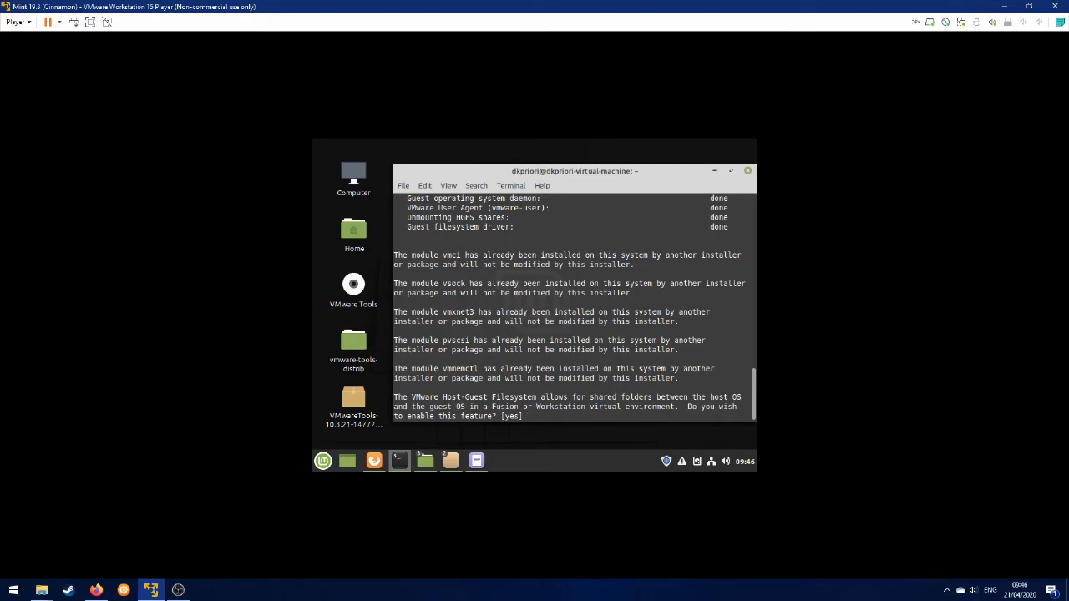
key(Return)
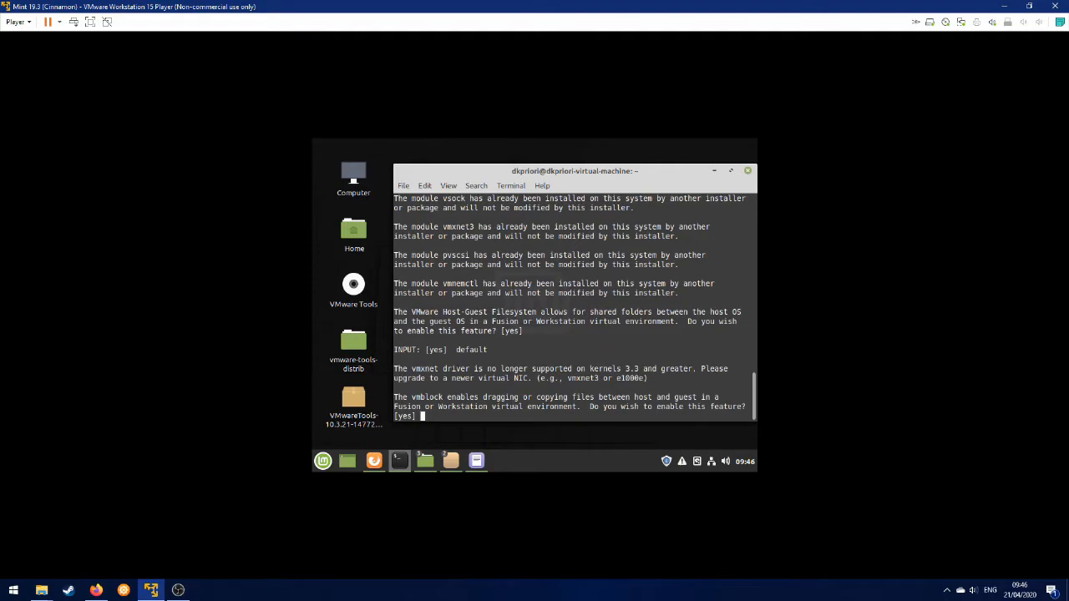
key(Return)
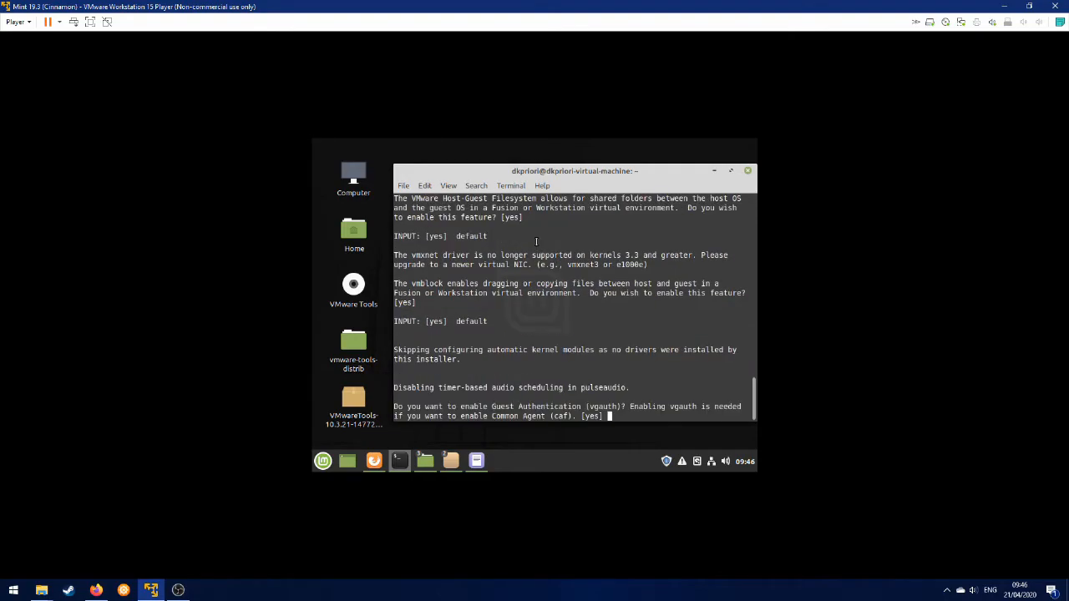
key(Return)
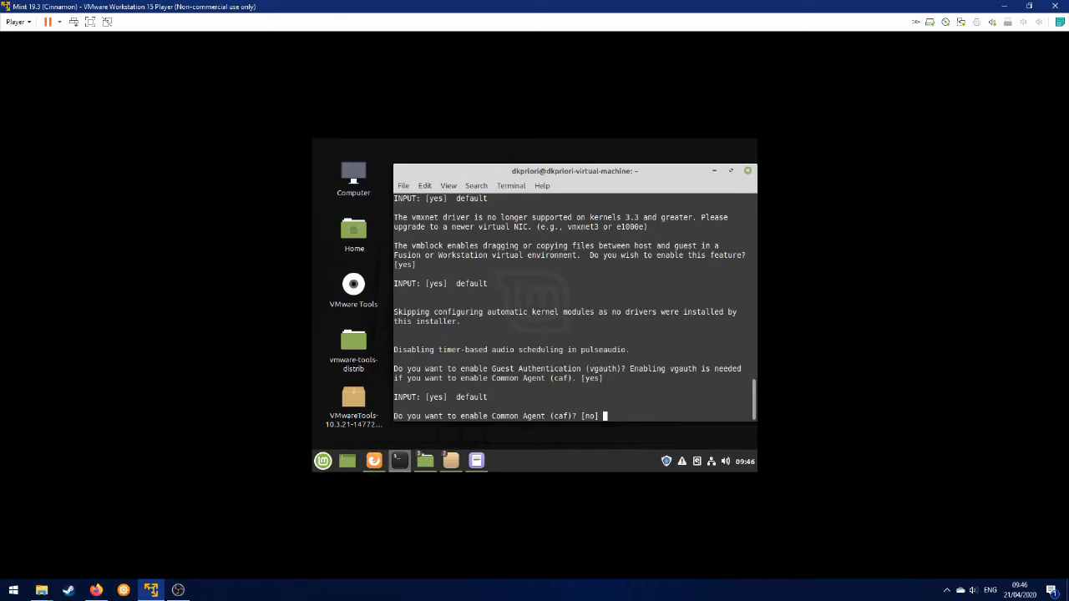
key(Return)
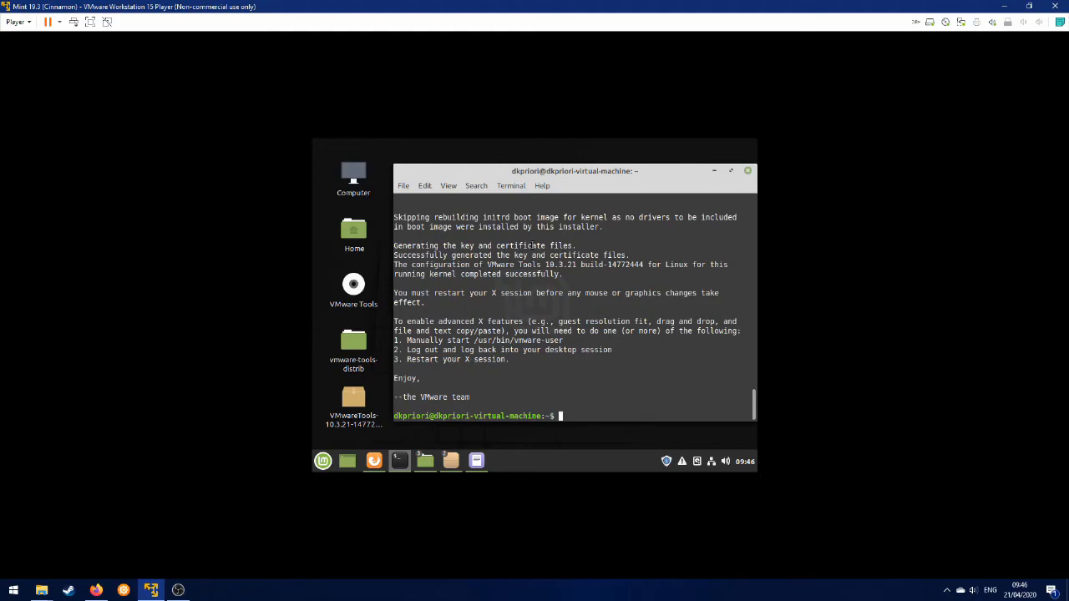
Close the terminal and the vmware-tools-distrib, Computer and VMware Tools file manager windows.
click(748, 172)
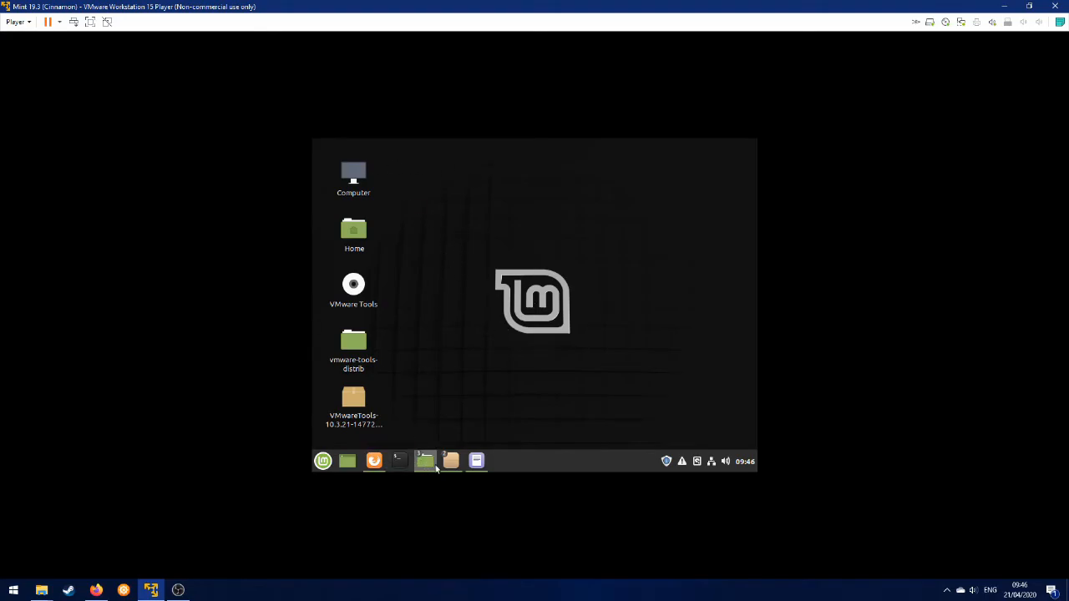
mouse_move(424, 462)
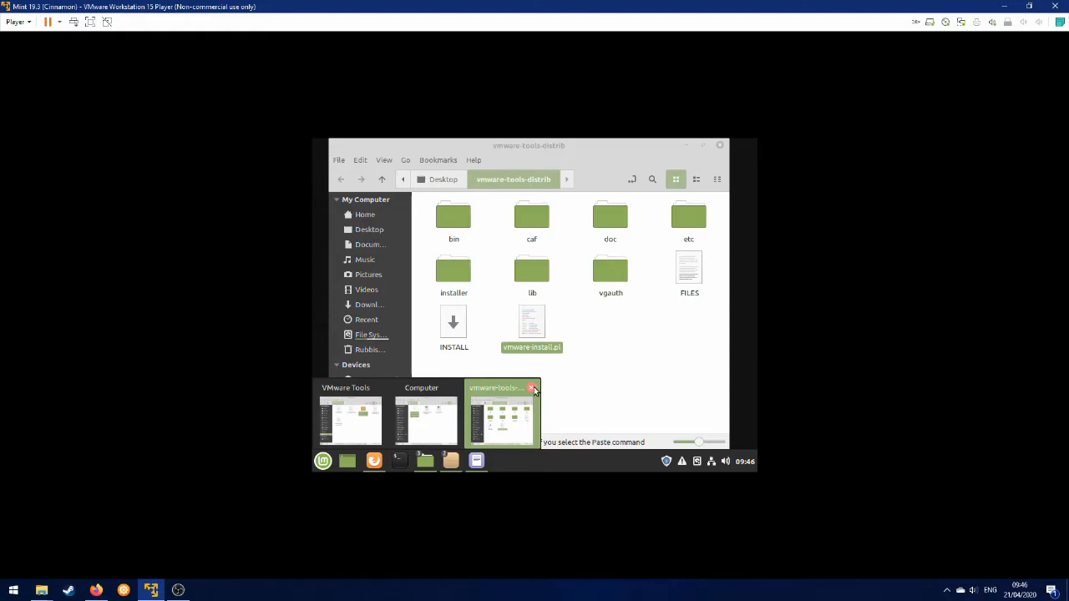
click(531, 388)
click(489, 389)
click(455, 389)
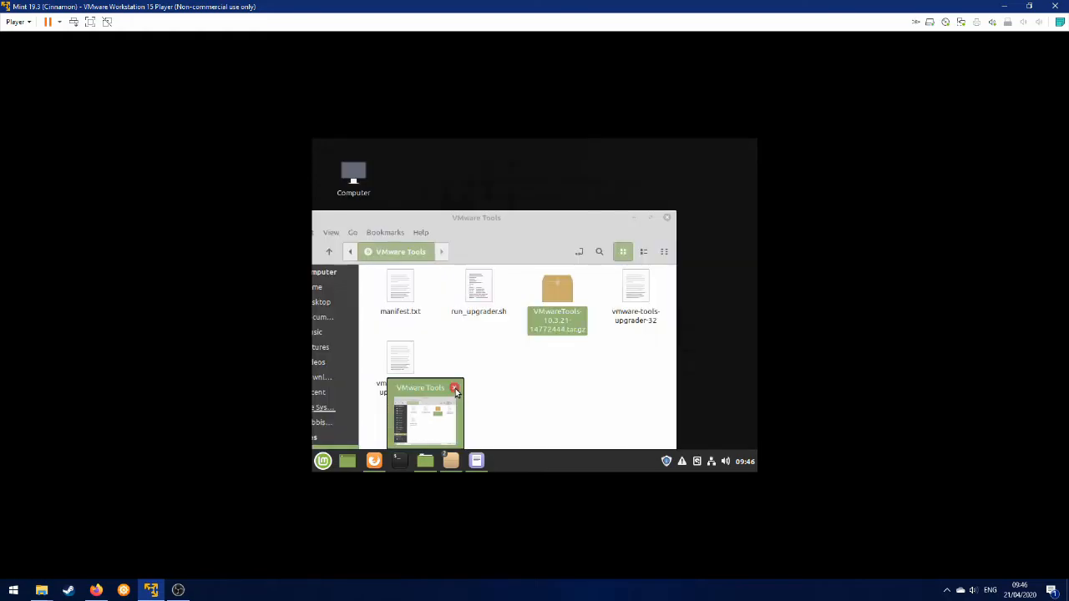
Close Firefox in Linux Mint together with all its open tabs.
right_click(373, 461)
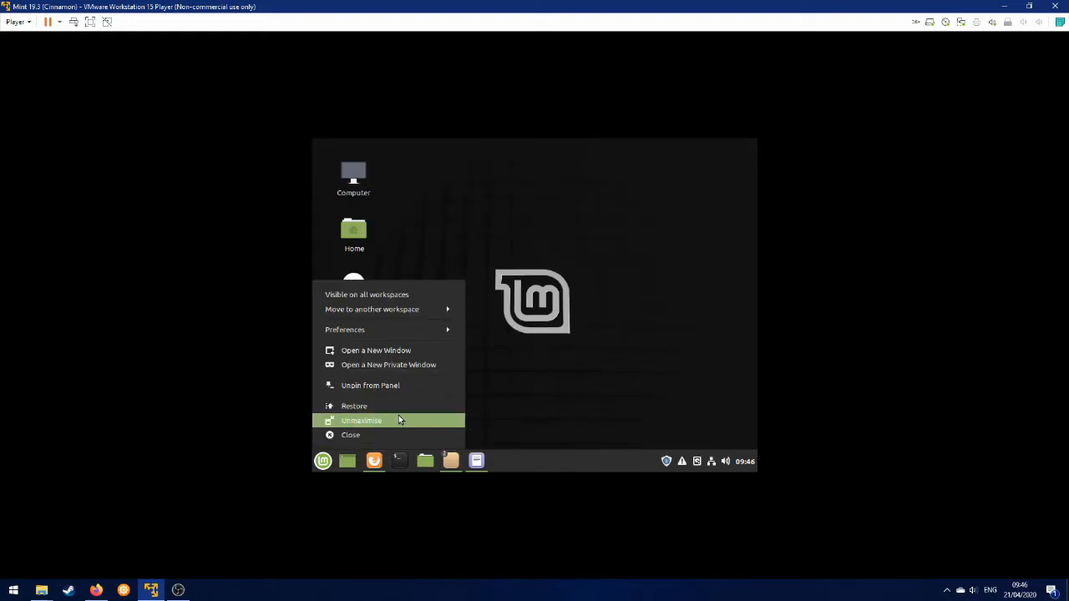
click(396, 433)
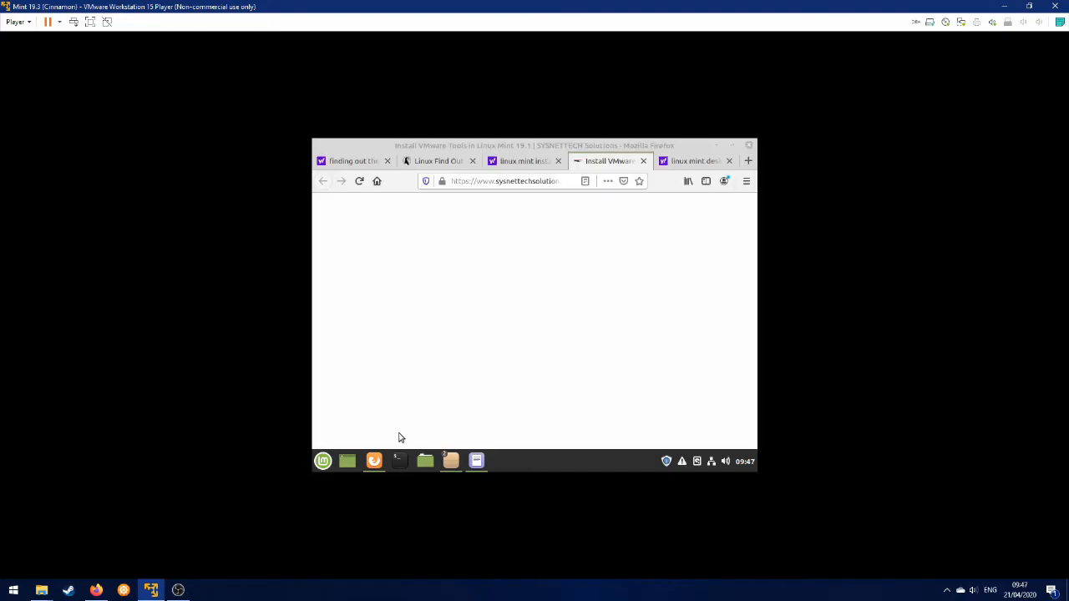
click(625, 330)
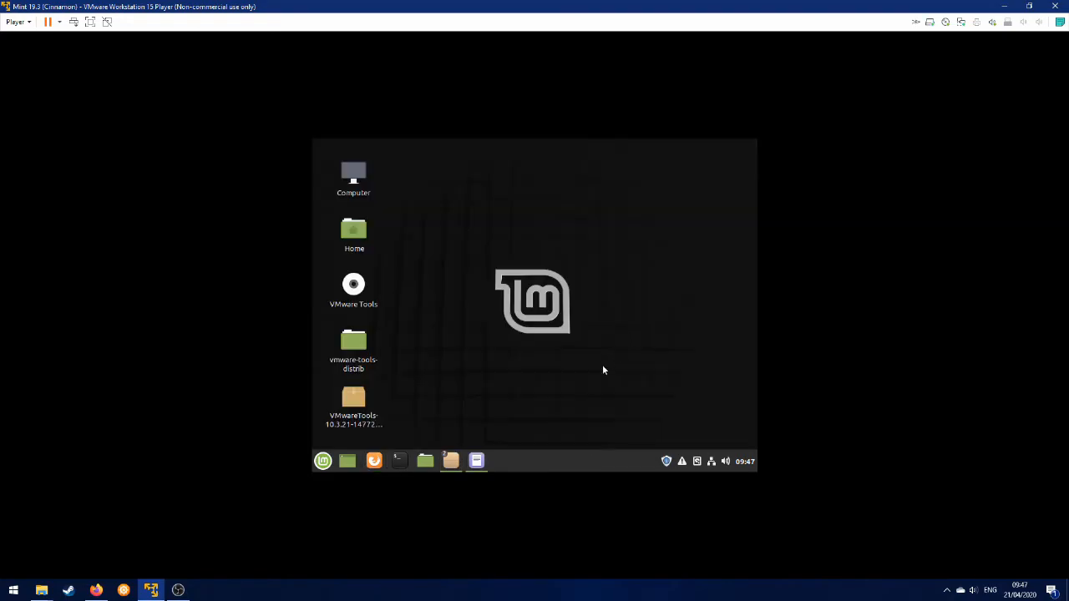
Close the text editor and all Archive Manager windows.
right_click(476, 461)
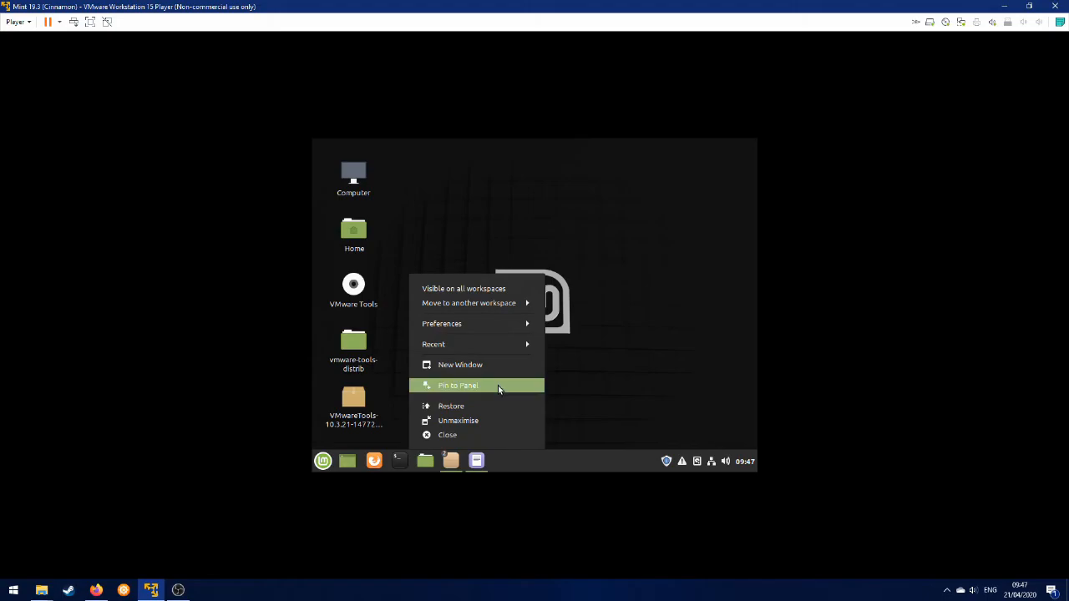
click(495, 433)
right_click(451, 461)
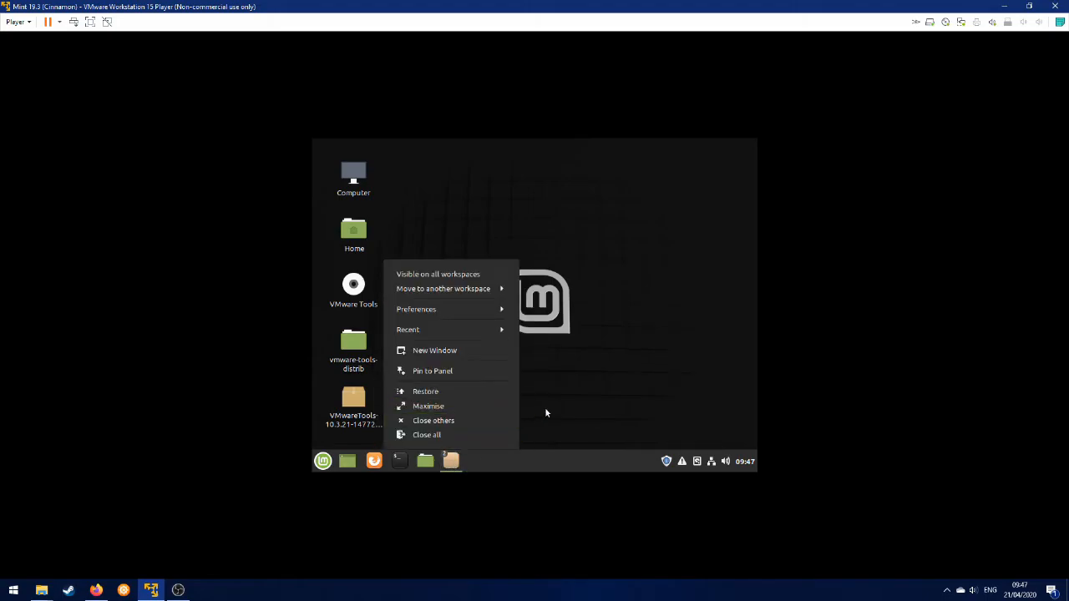
click(471, 435)
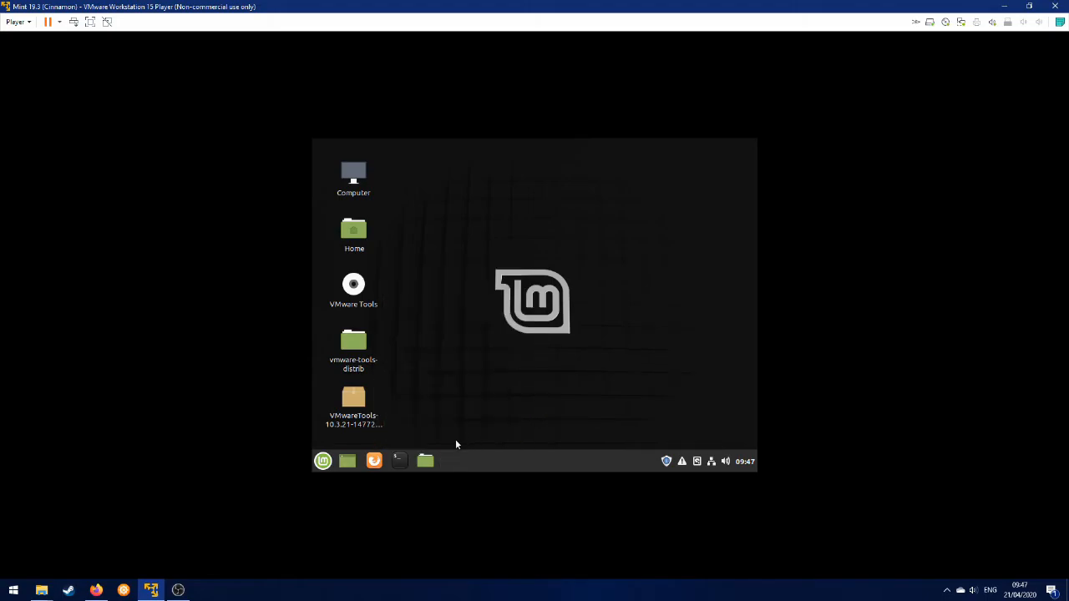
Try to log out of the Linux Mint session.
click(322, 461)
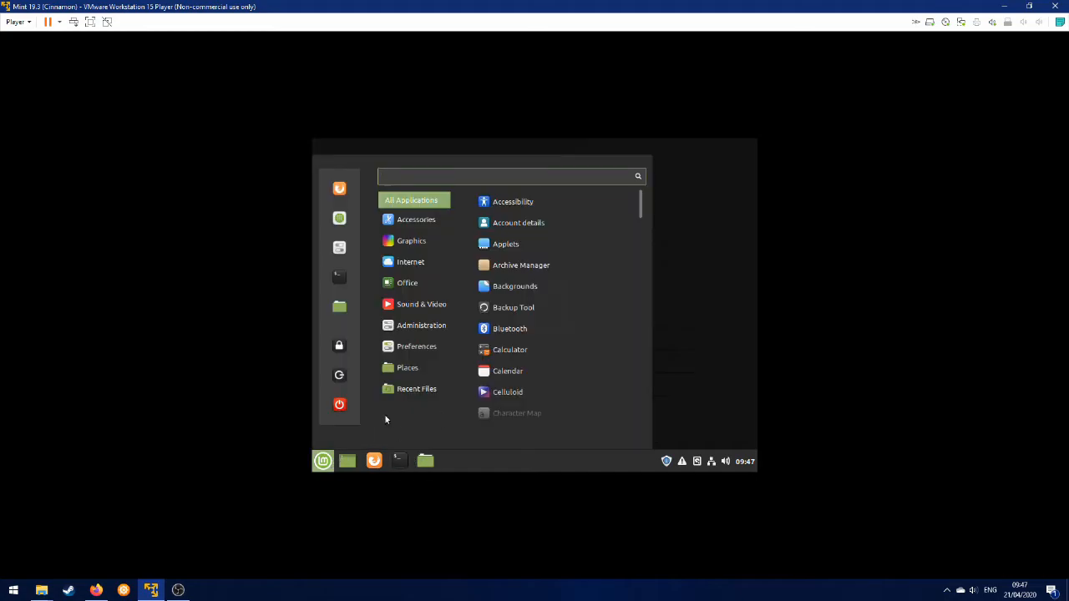
click(339, 375)
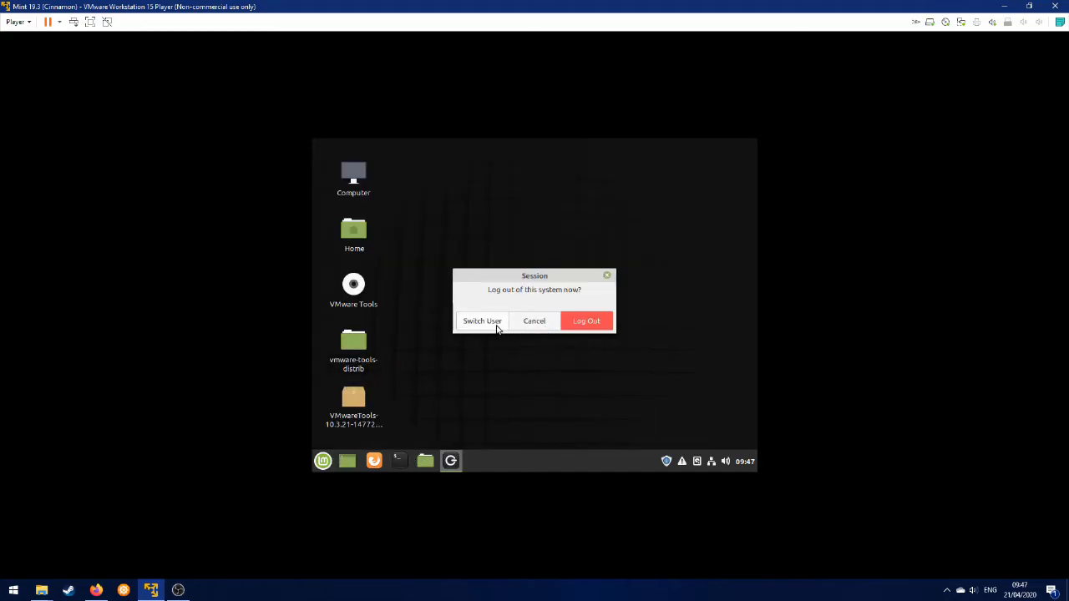
click(578, 320)
Restart the Linux Mint system.
click(328, 460)
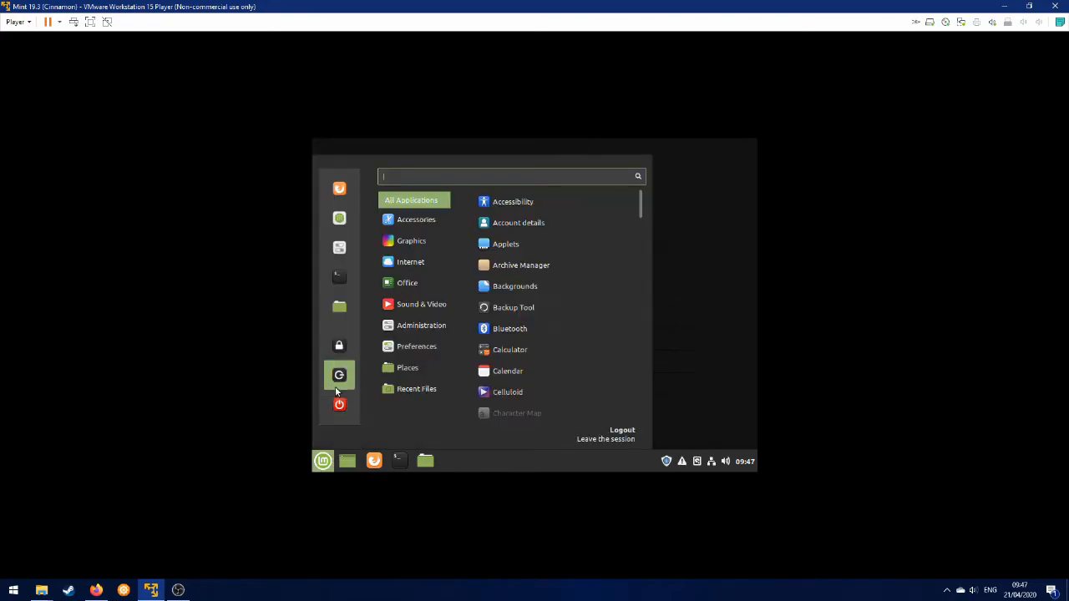
click(338, 404)
click(513, 328)
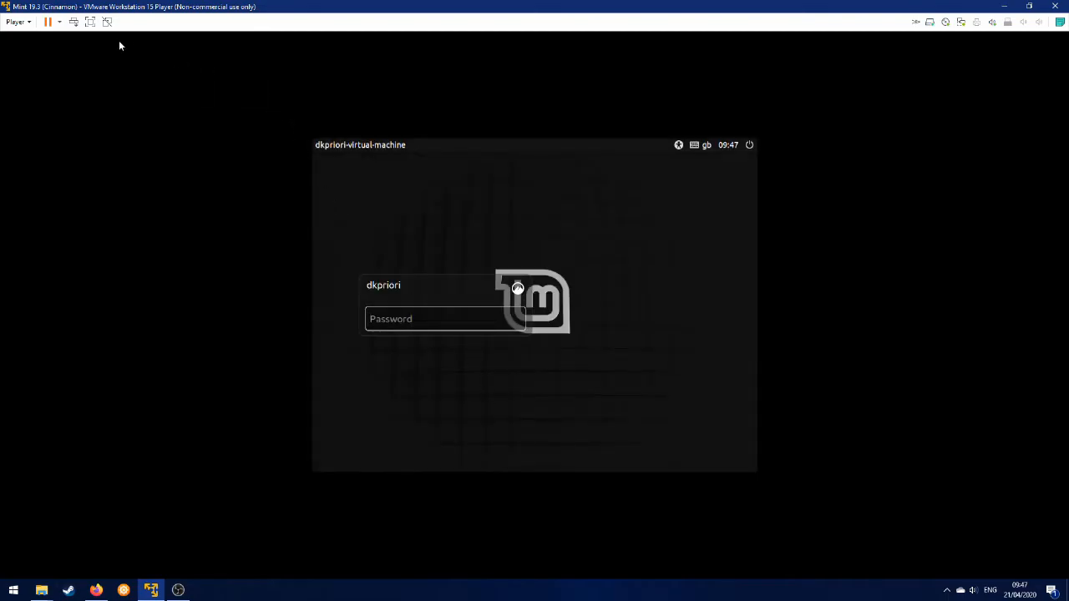
Switch the virtual machine to full screen and log in to Linux Mint with the account password.
click(90, 23)
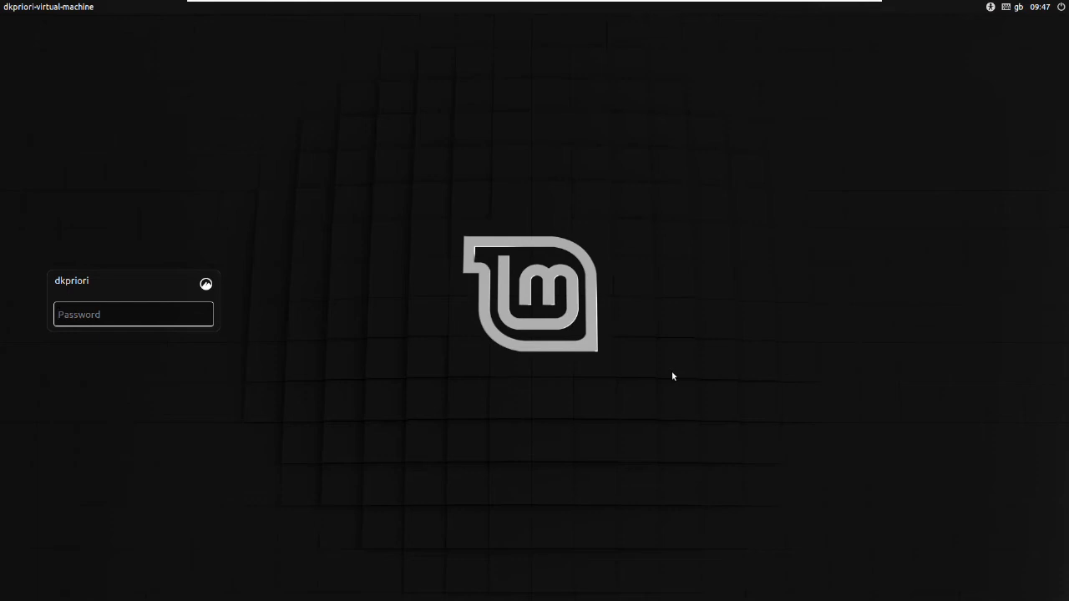
text(**********)
key(Return)
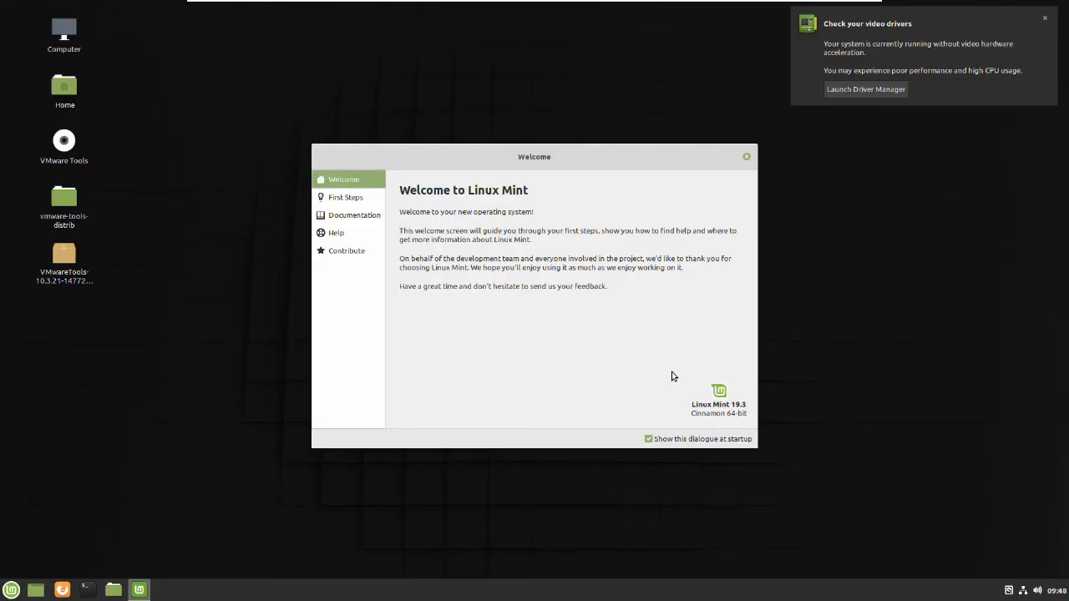
Dismiss the video drivers notification and close the Welcome window.
click(1044, 19)
click(747, 157)
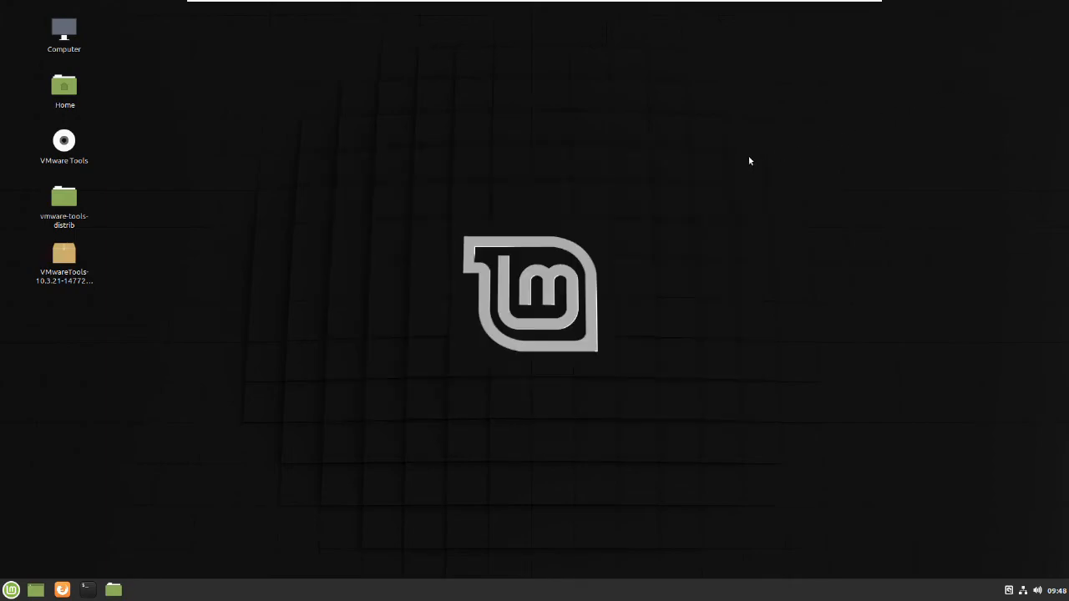